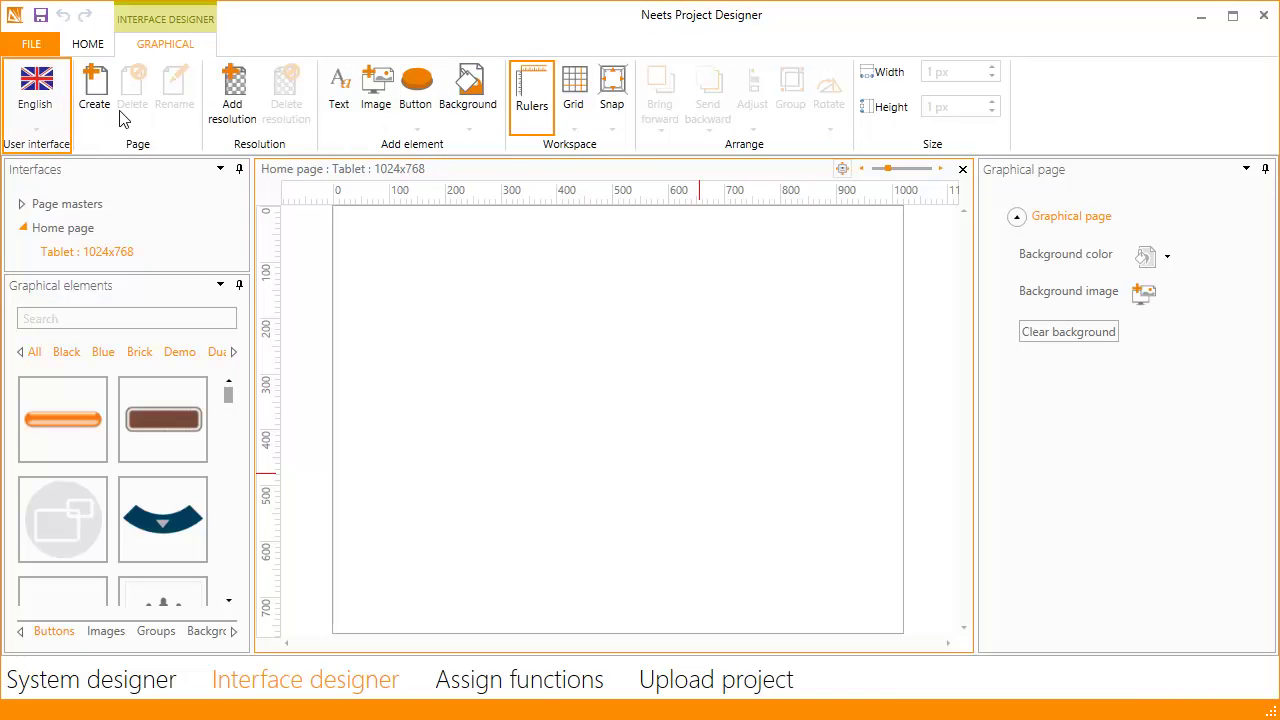
left_click(58, 100)
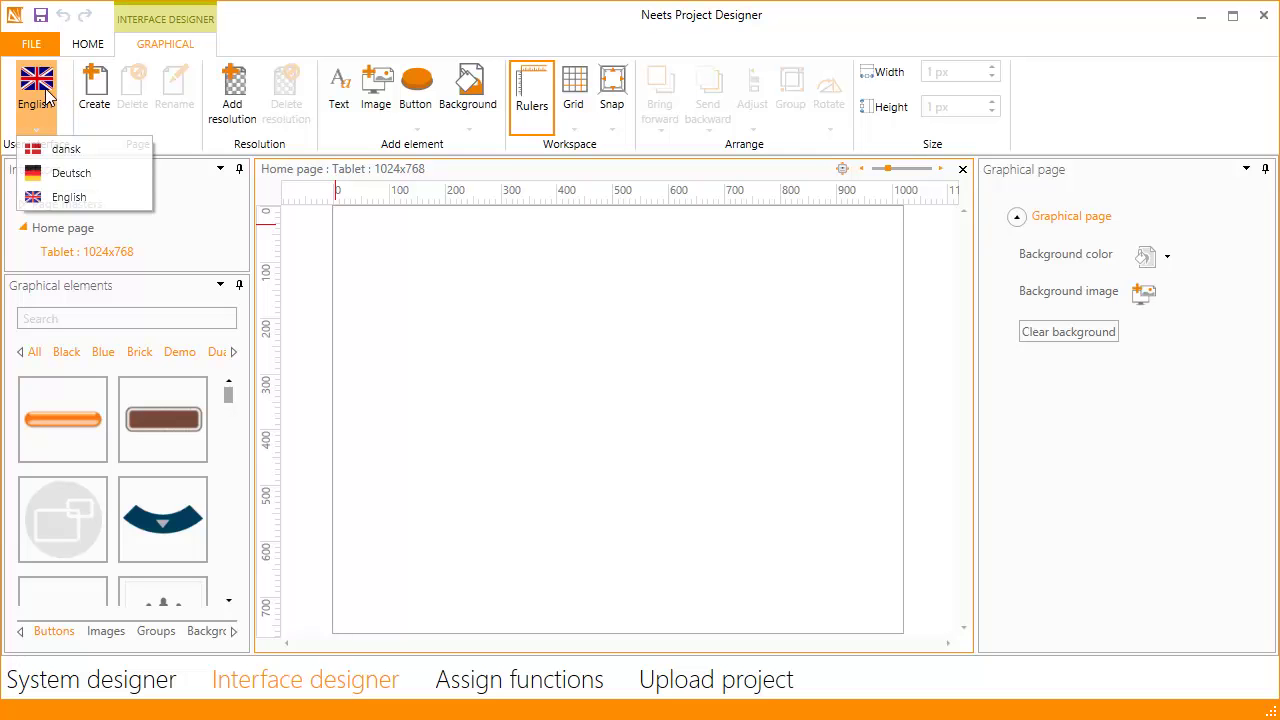
left_click(47, 95)
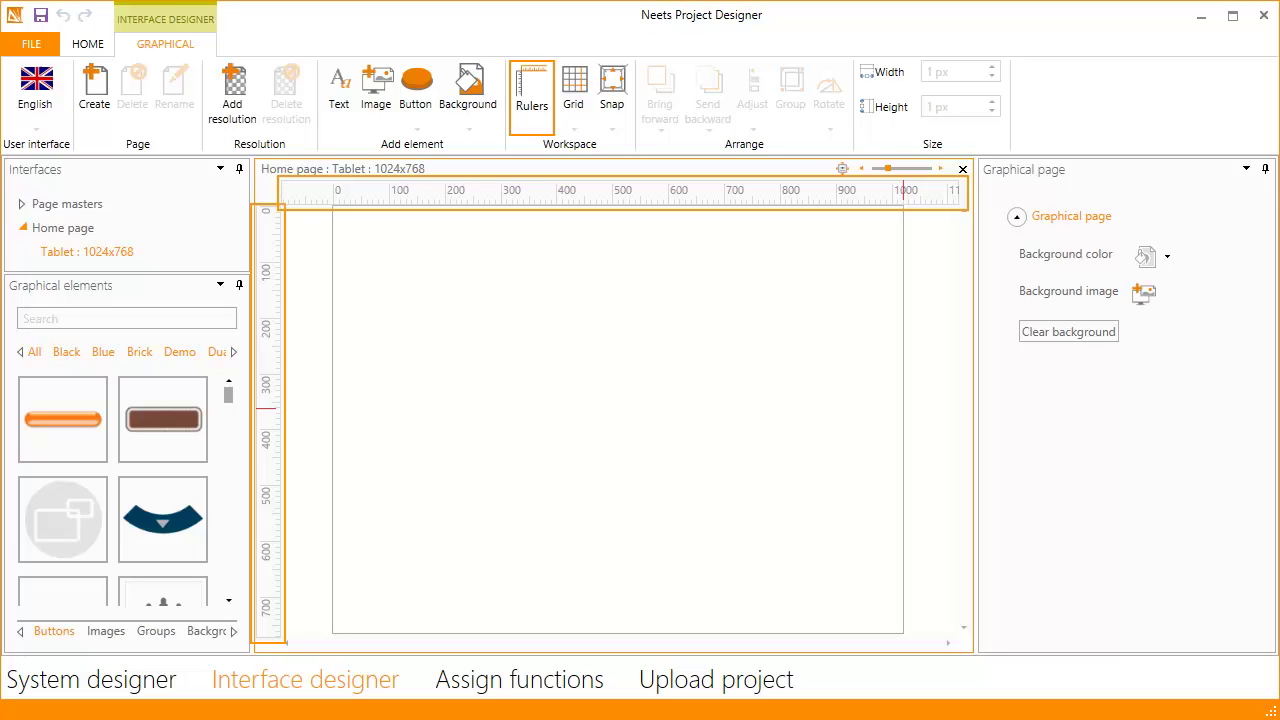
Hide and re-show the page rulers, then list the grid size choices.
left_click(530, 108)
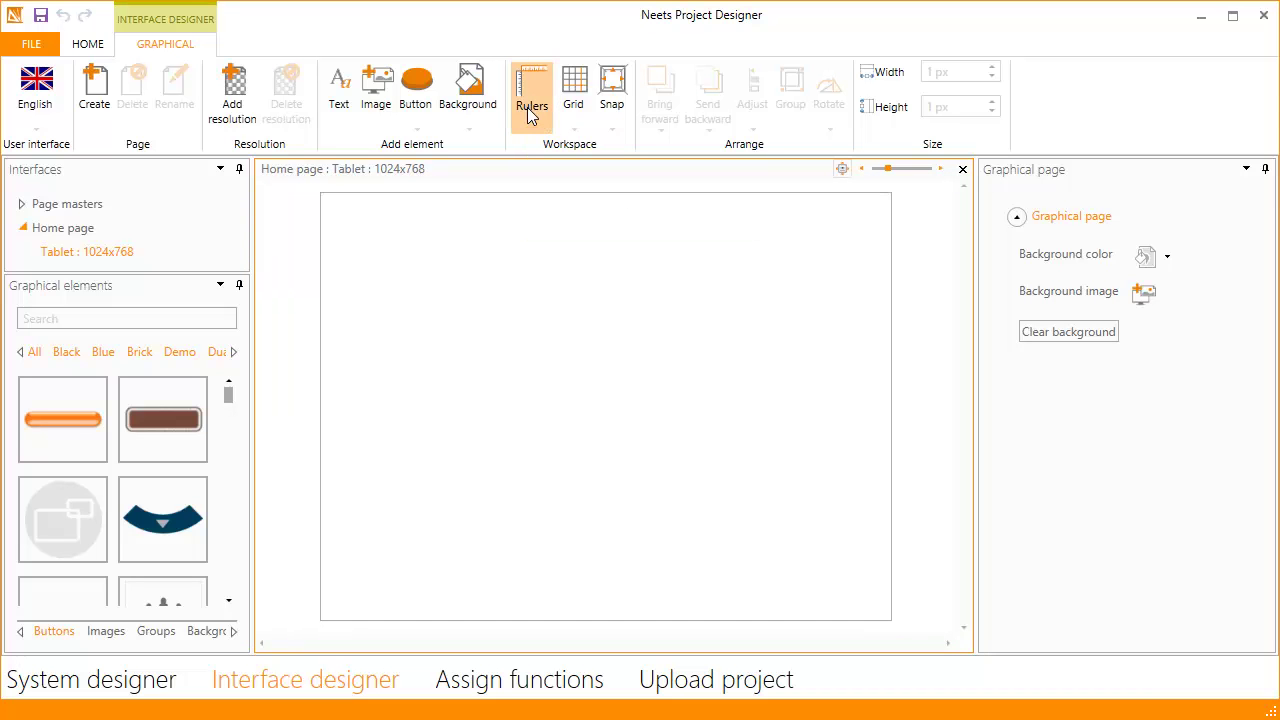
left_click(527, 107)
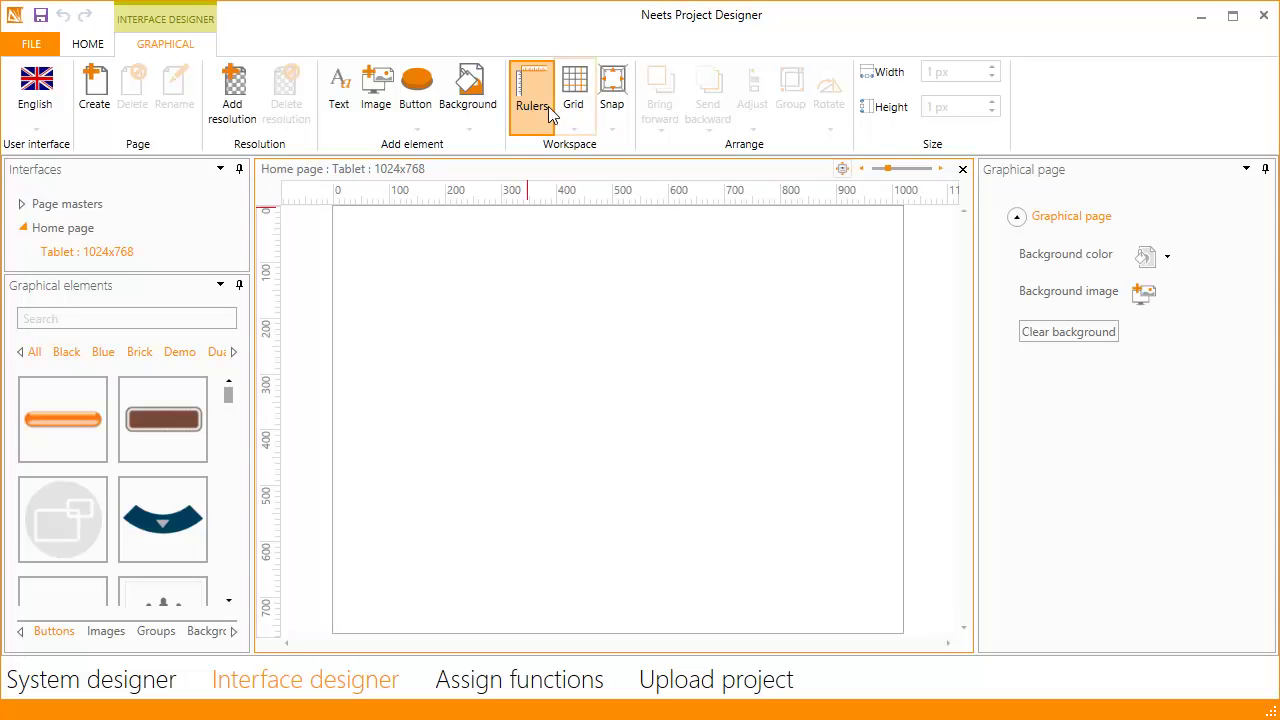
left_click(581, 108)
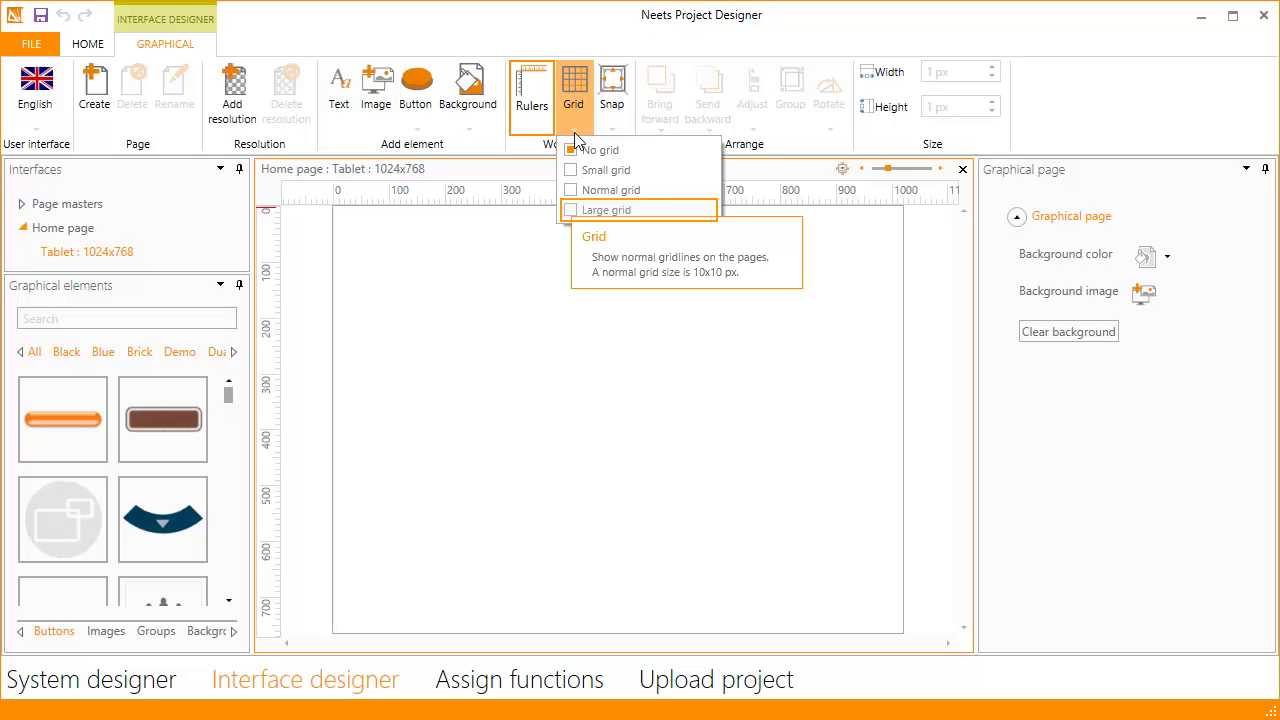
Apply Large grid to the page, check the Snap options, and switch the canvas to Page masters.
left_click(579, 209)
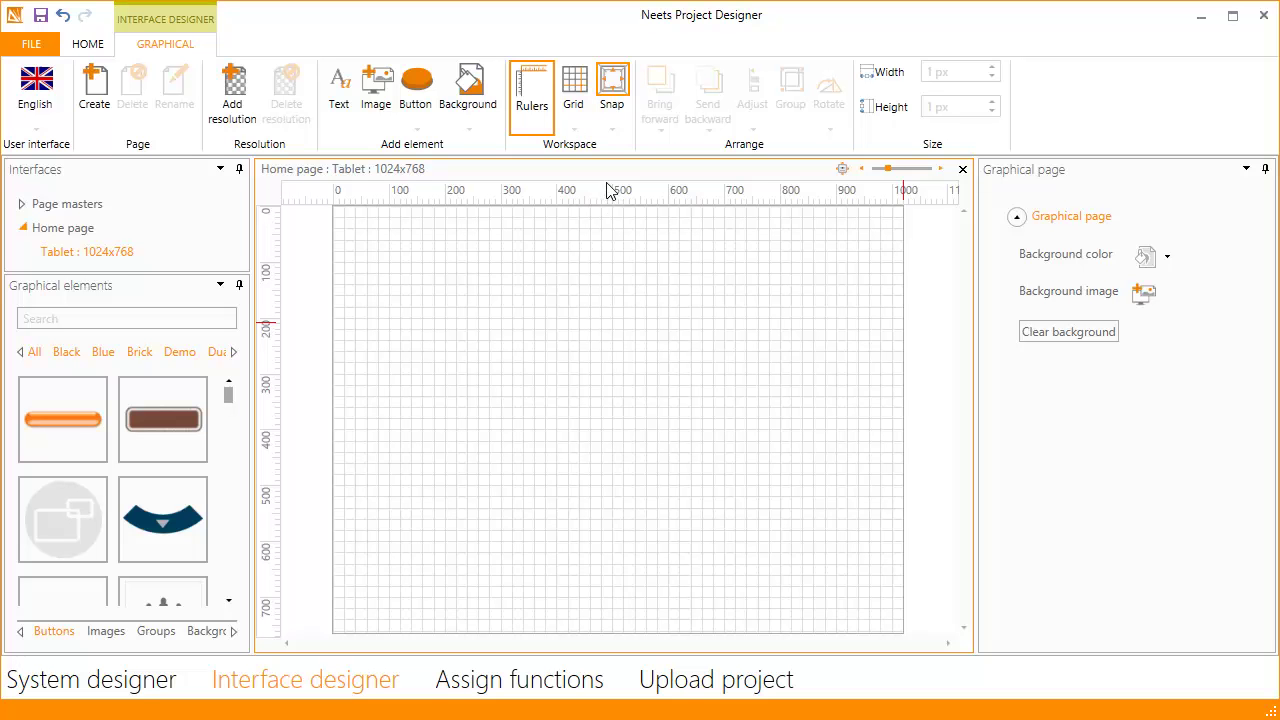
left_click(621, 85)
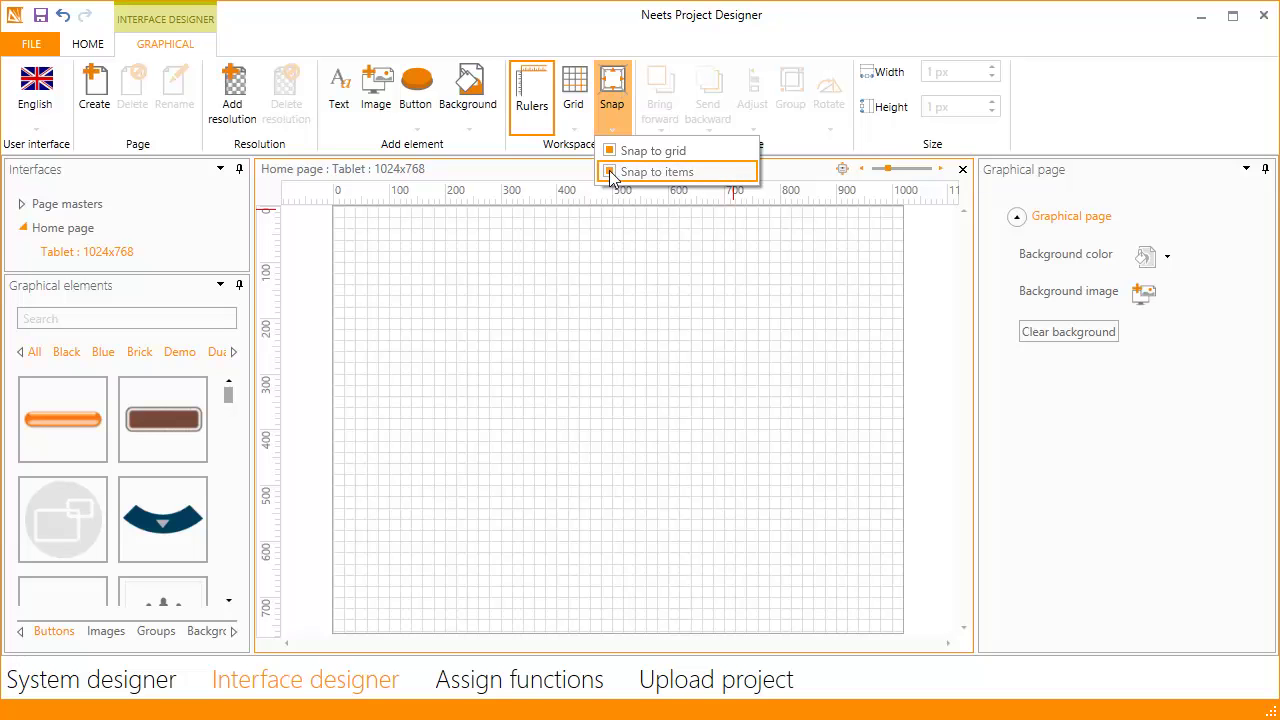
left_click(611, 172)
left_click(628, 100)
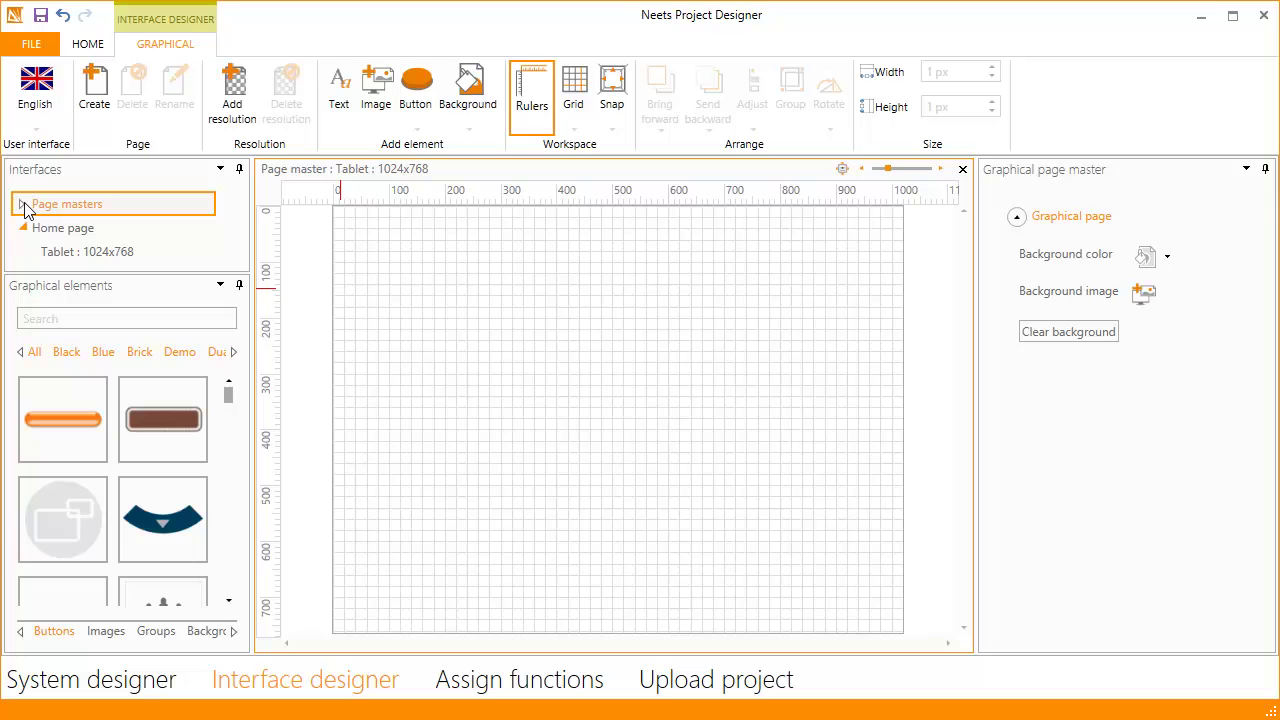
Set Background.png as the background image of the Tablet 1024x768 page master.
left_click(23, 204)
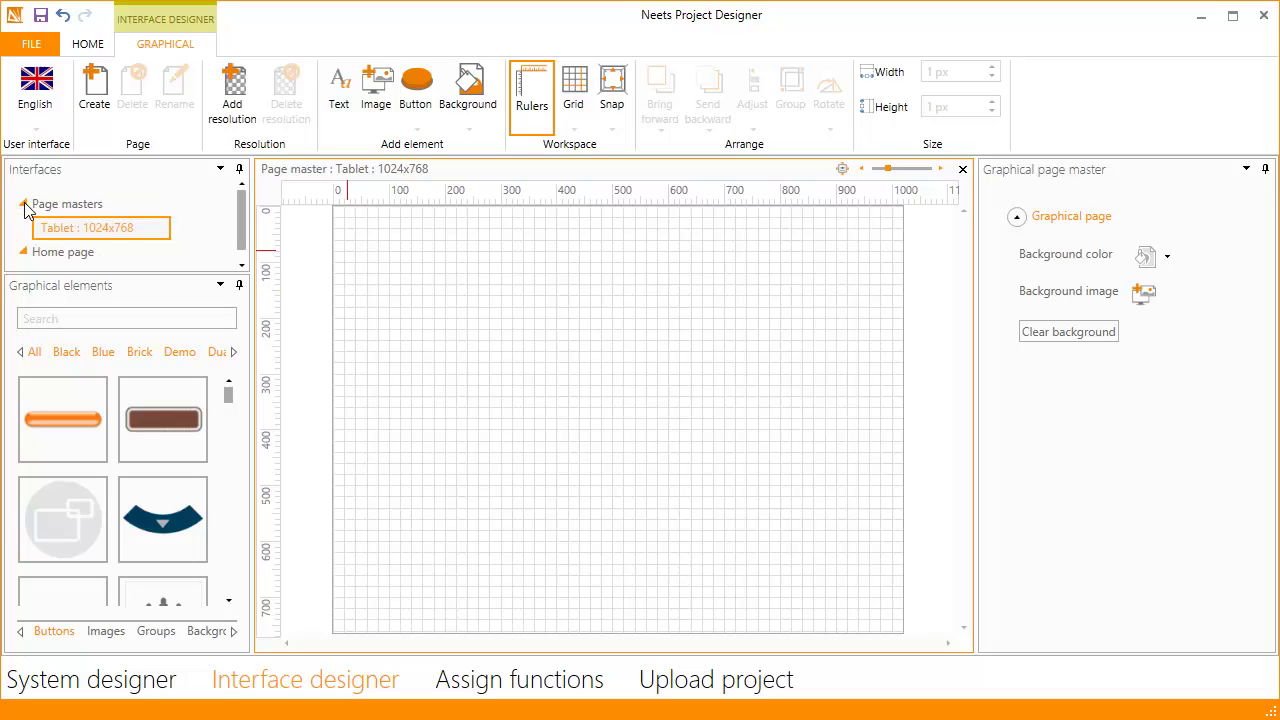
left_click(93, 231)
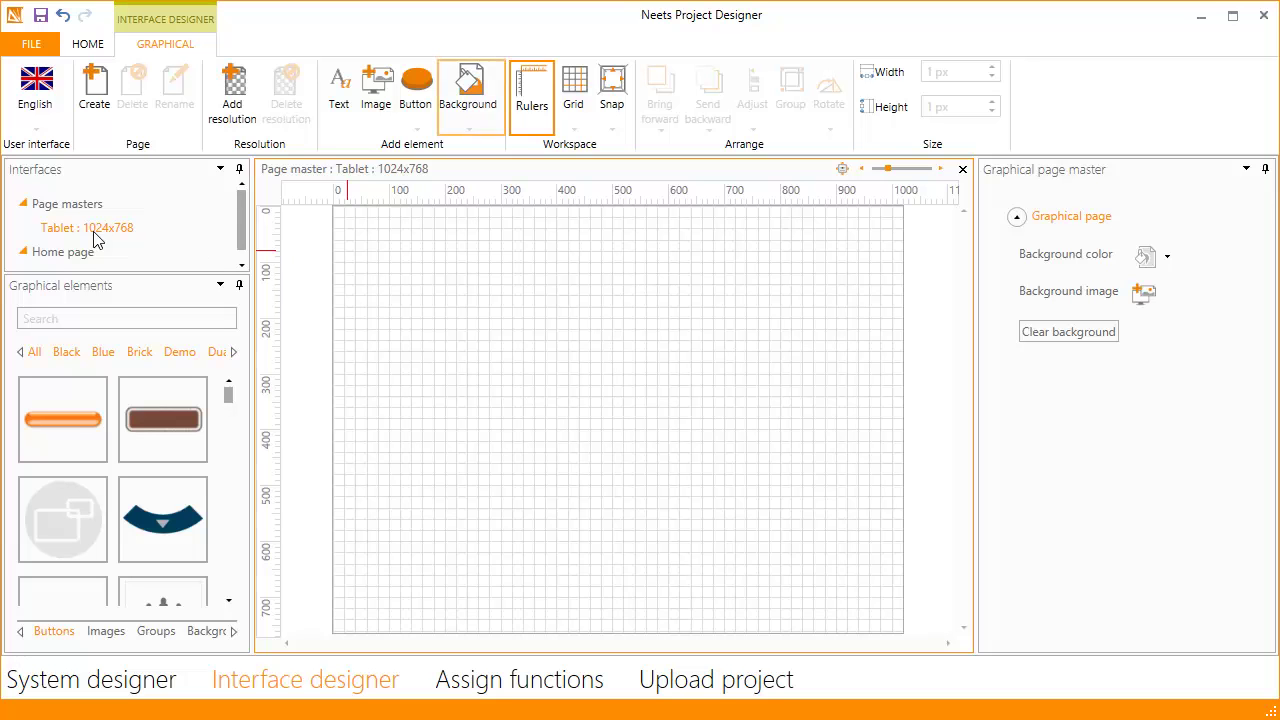
left_click(474, 100)
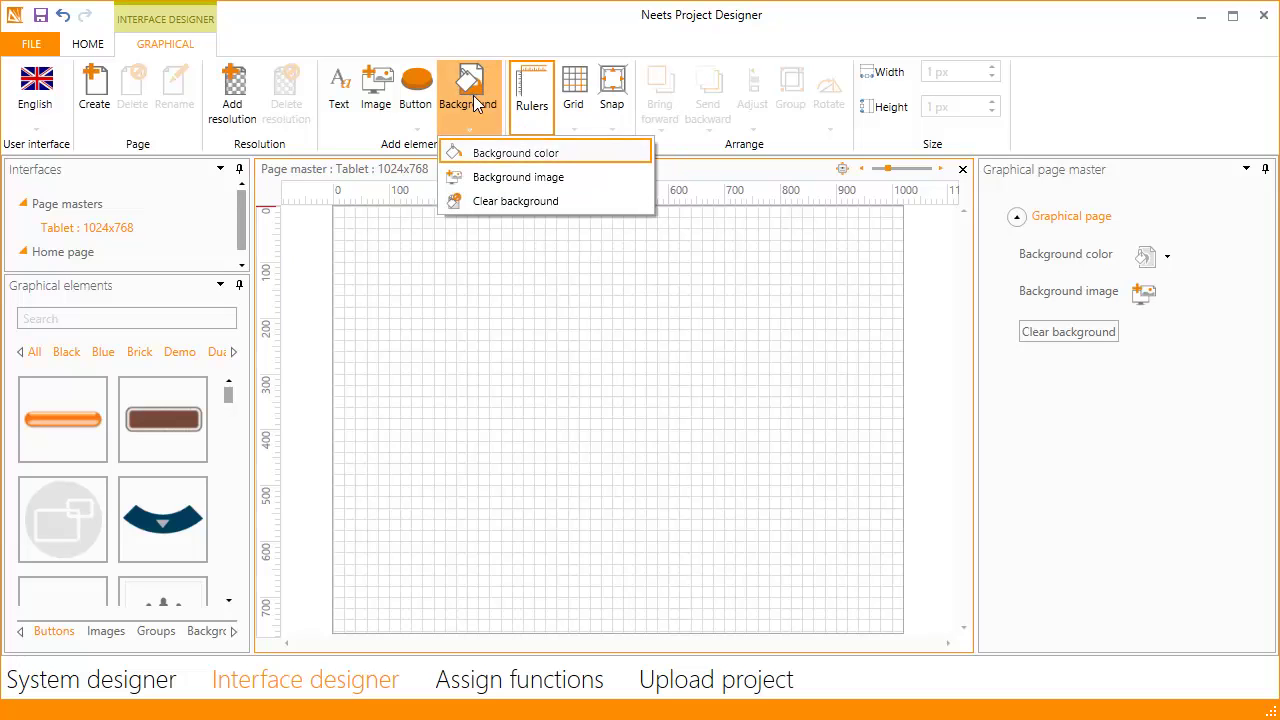
key("Down")
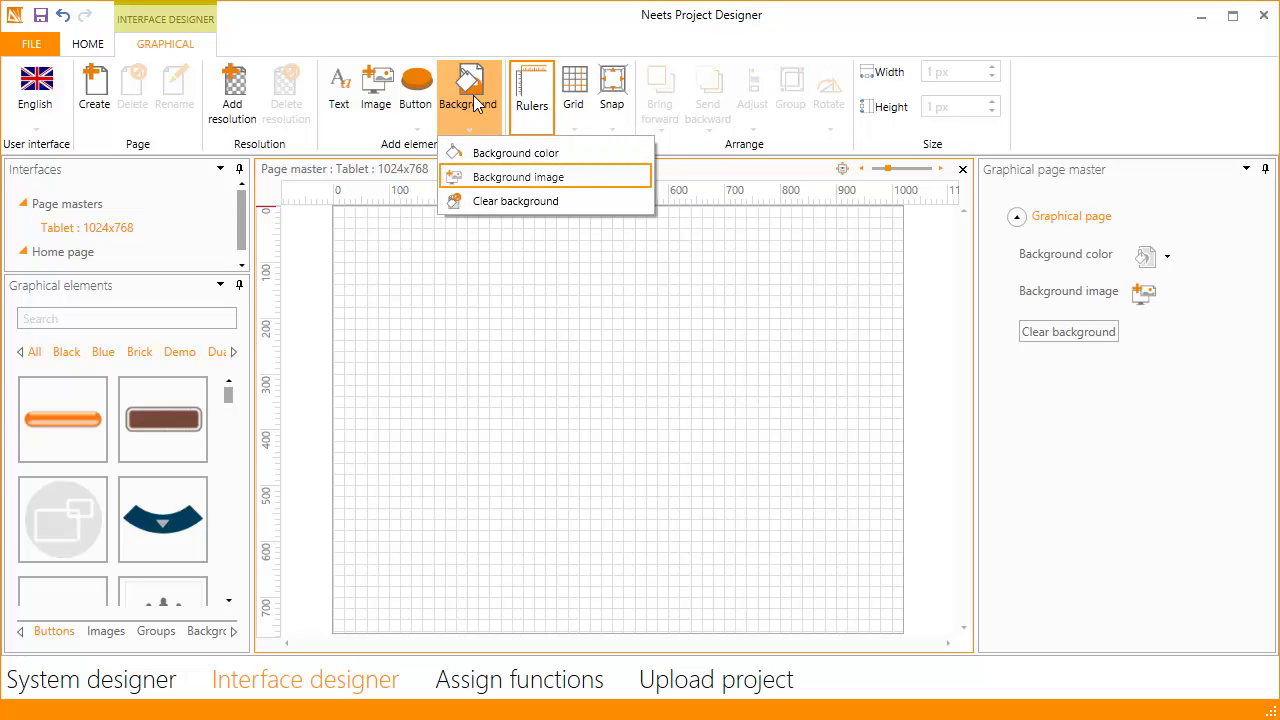
key("Down")
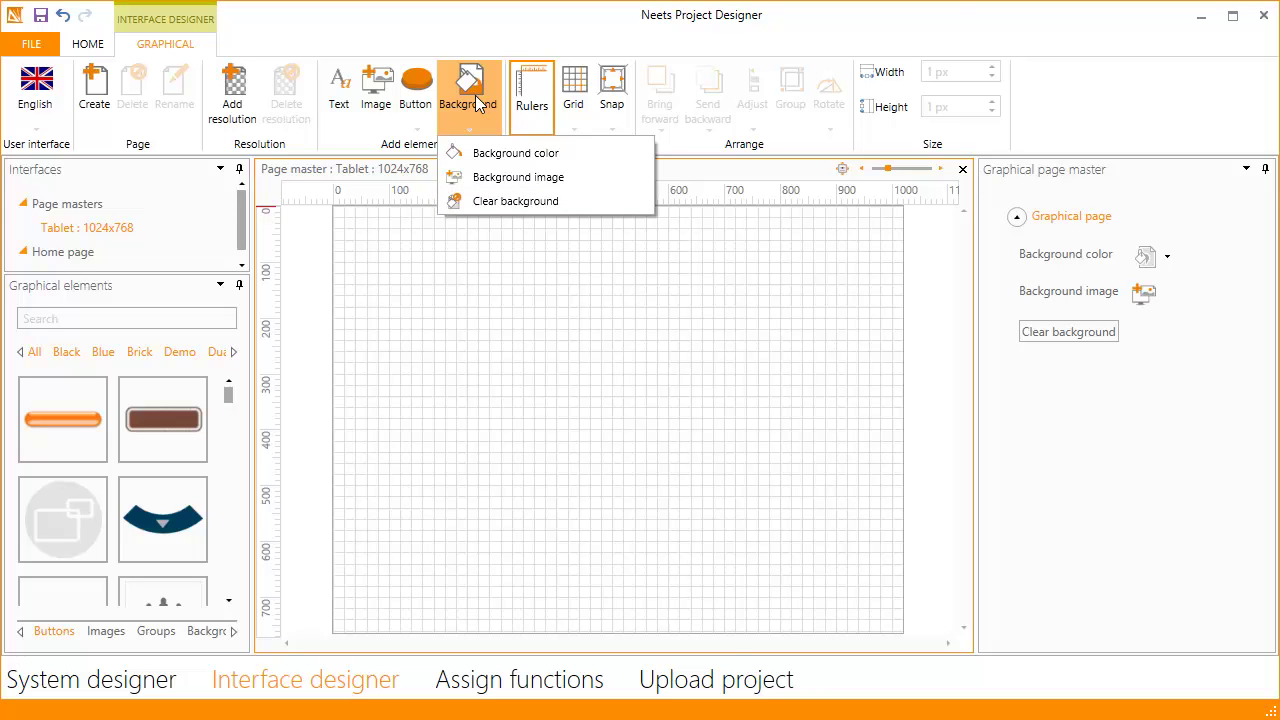
left_click(522, 180)
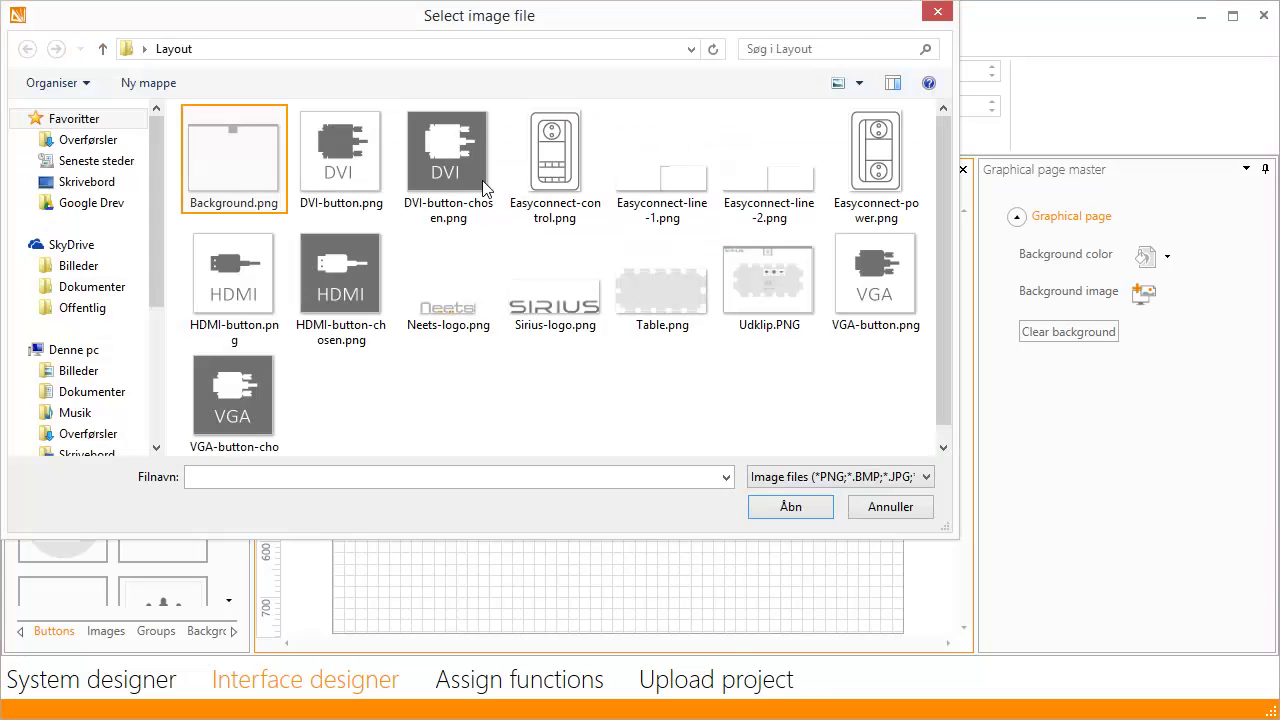
left_click(236, 195)
left_click(790, 507)
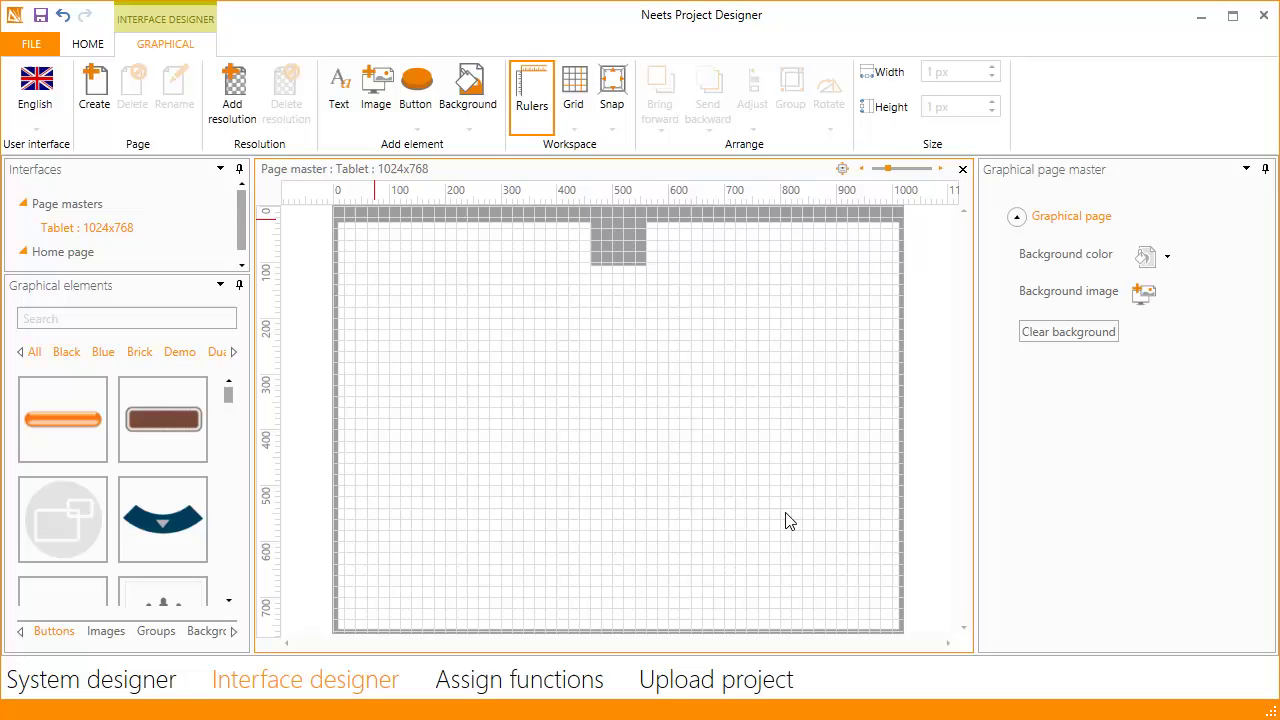
Insert Sirius-logo.png onto the page master at the top left.
left_click(380, 92)
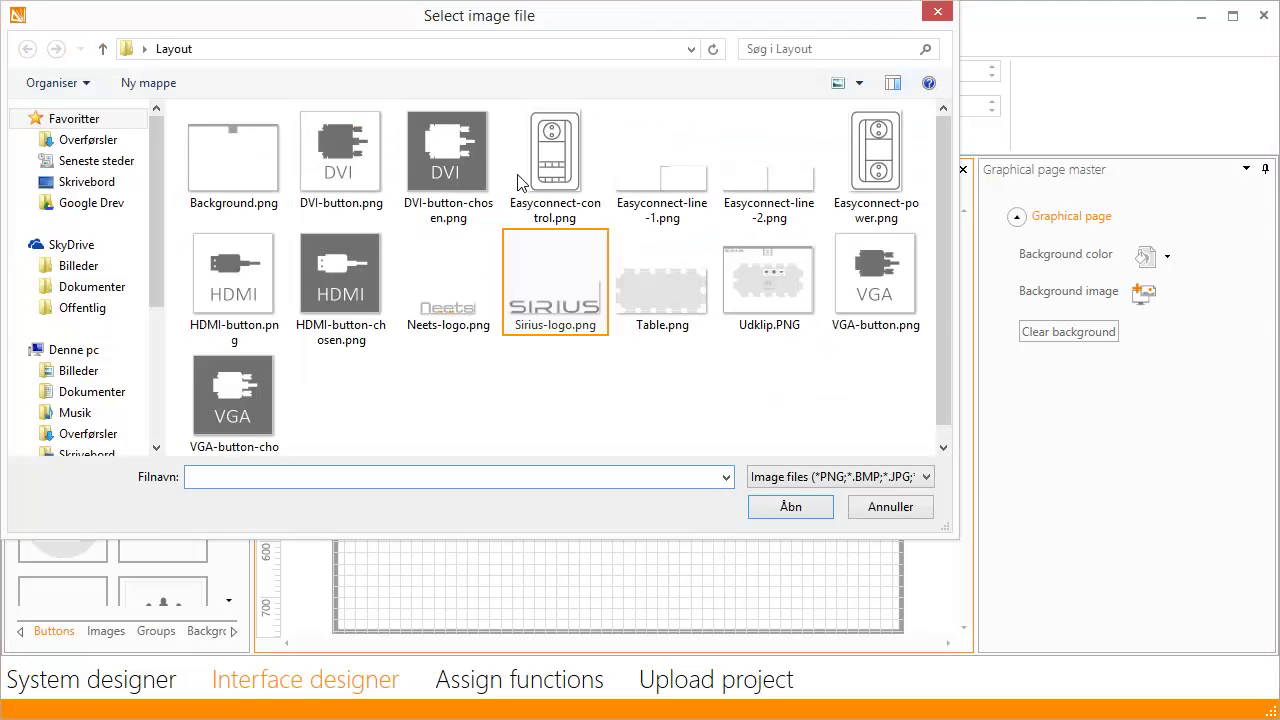
left_click(536, 289)
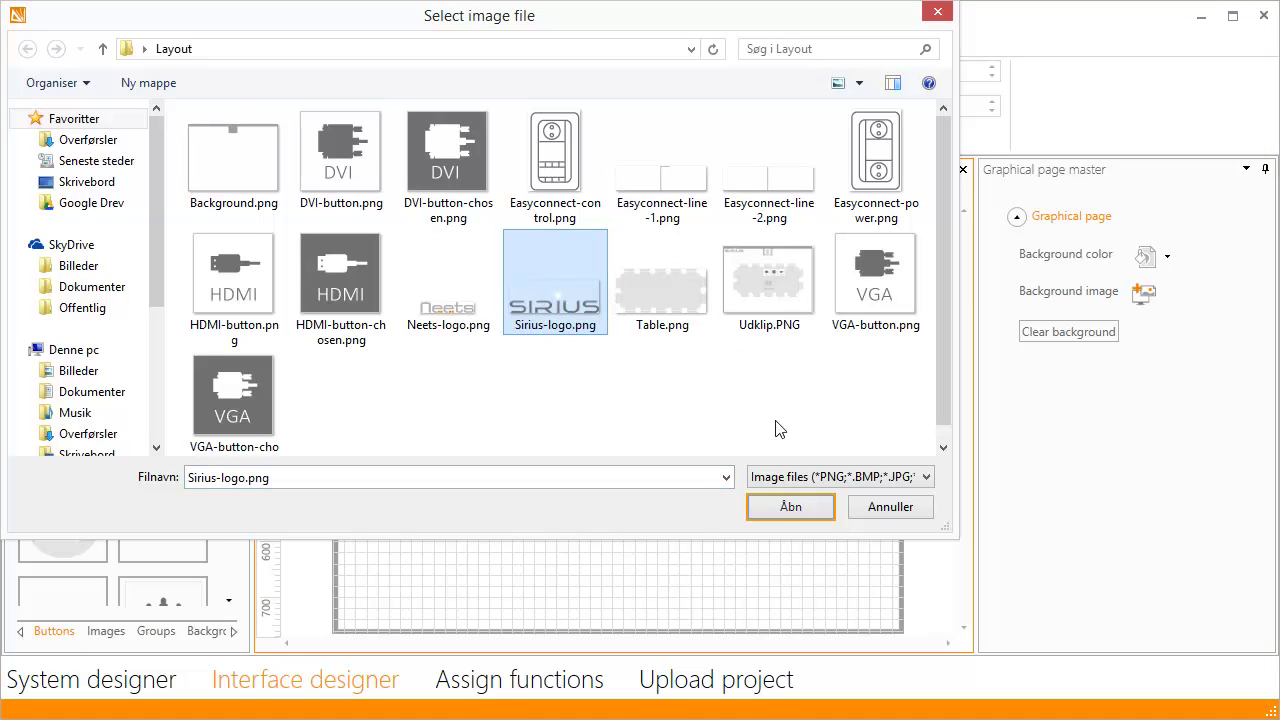
left_click(790, 507)
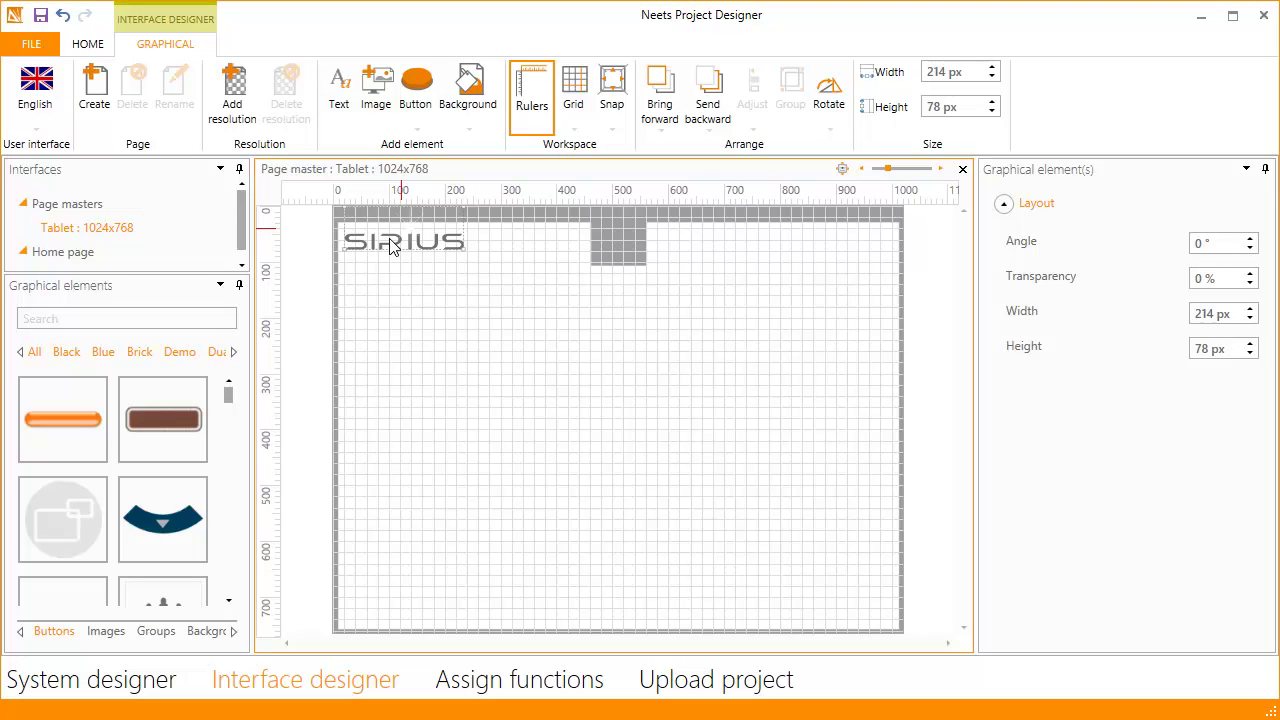
Insert Neets-logo.png and move it to the bottom-right corner of the page.
left_click(385, 95)
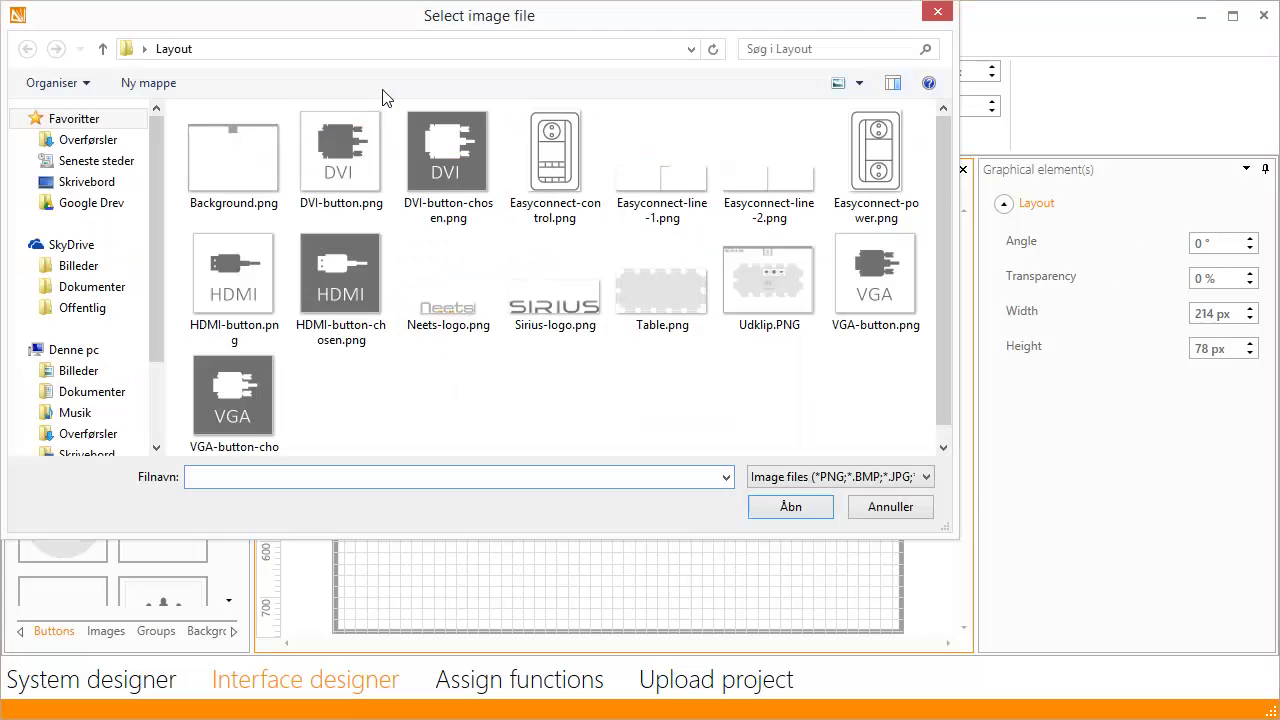
left_click(484, 303)
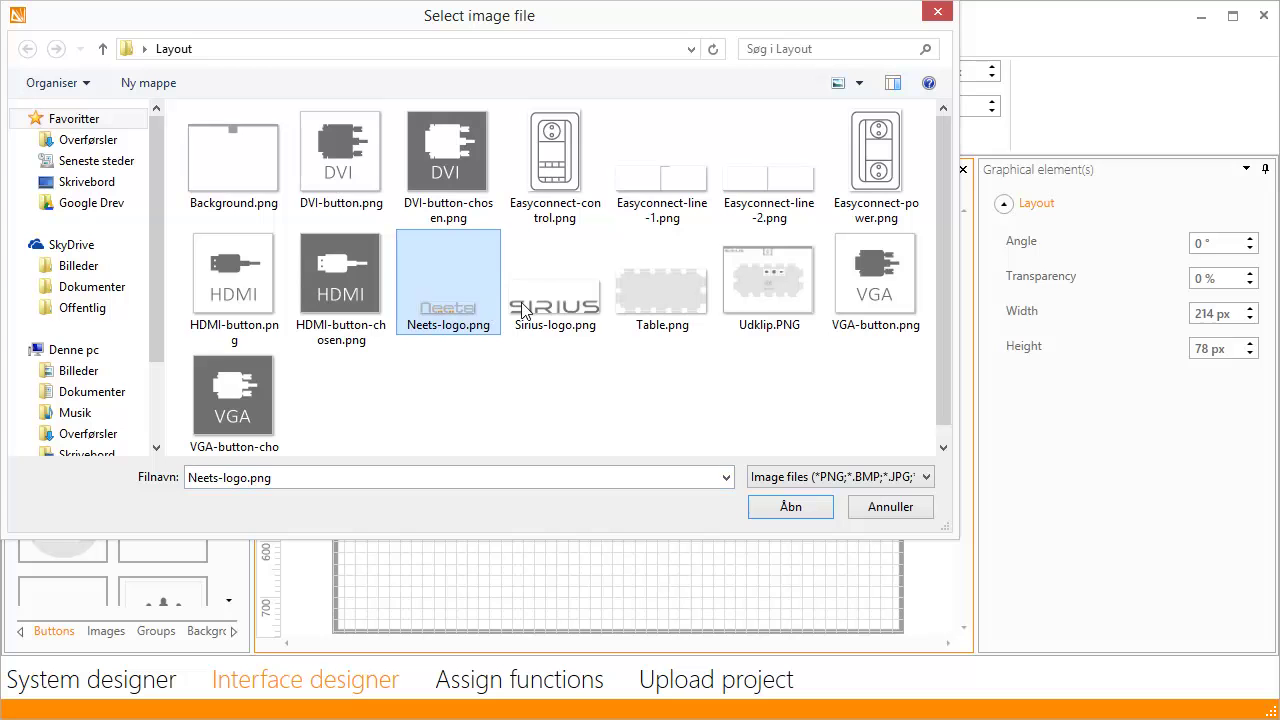
left_click(826, 512)
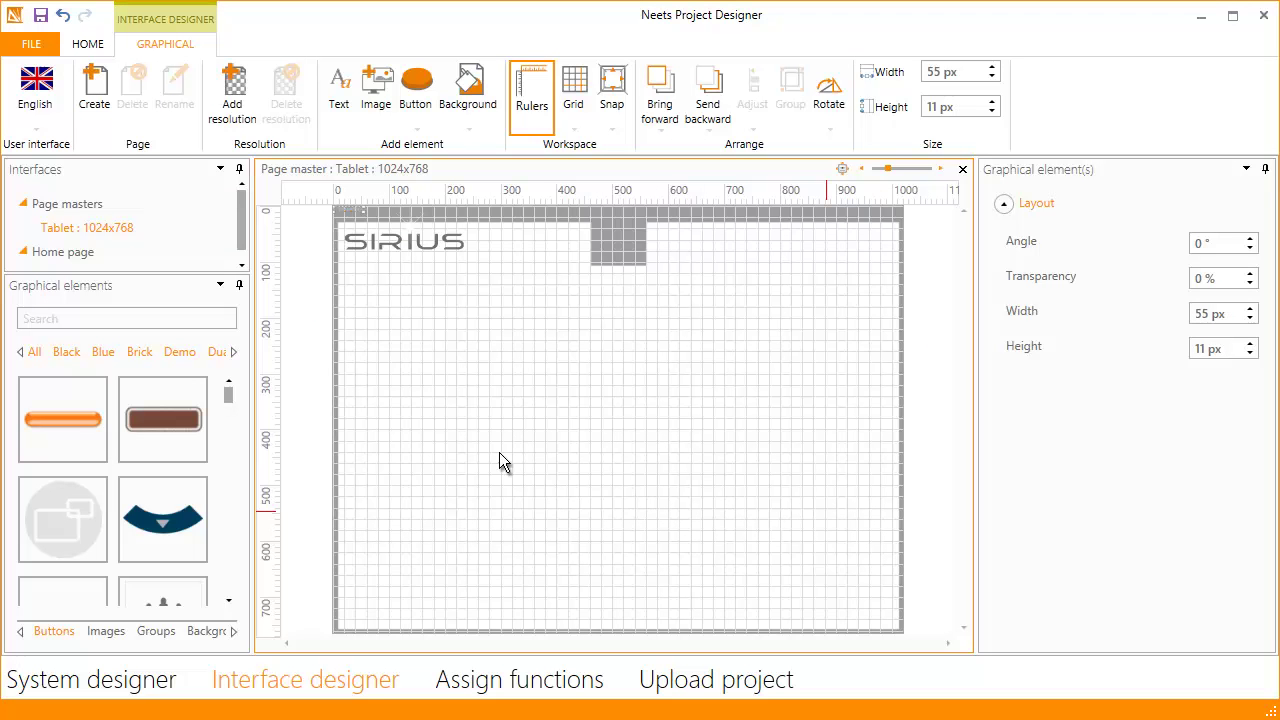
left_click_drag(348, 209, 869, 613)
Place a power button in the master's top grey tab, then switch to the Home page.
scroll(230, 485, "down", 3)
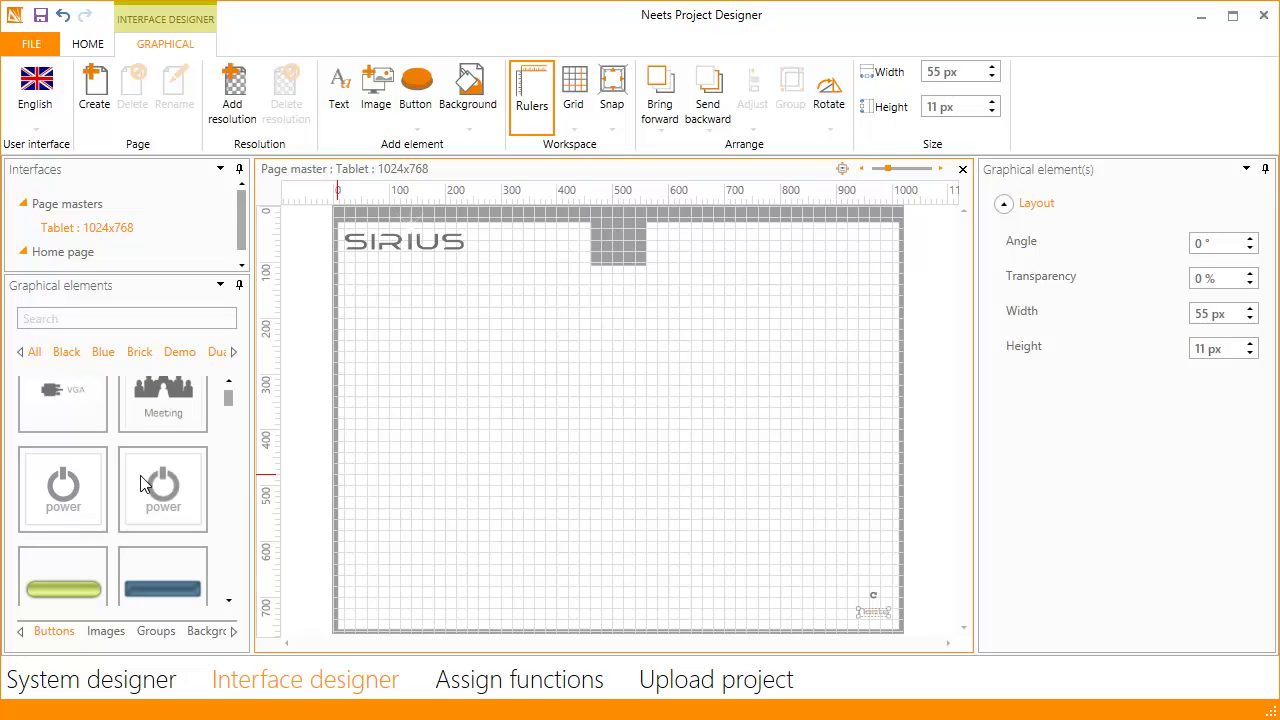
left_click_drag(58, 483, 622, 236)
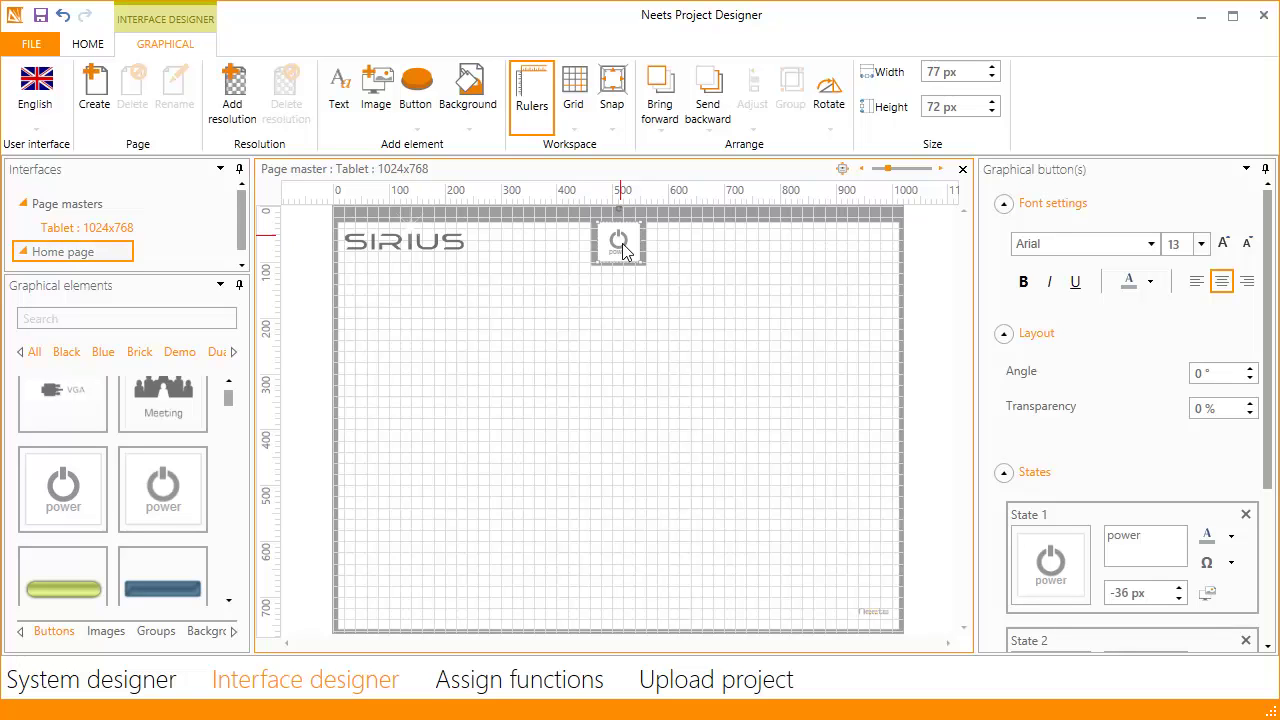
left_click(85, 258)
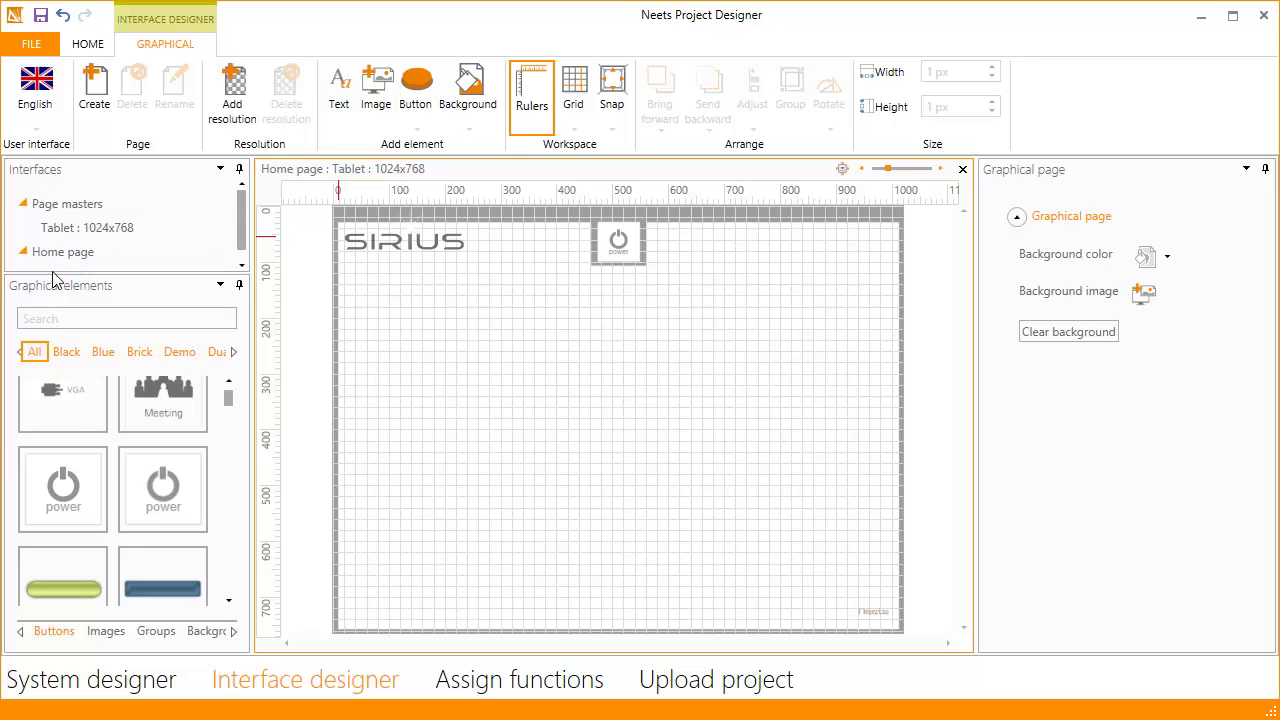
Clear the All category filter and scroll the element categories until TableTop appears.
left_click(35, 352)
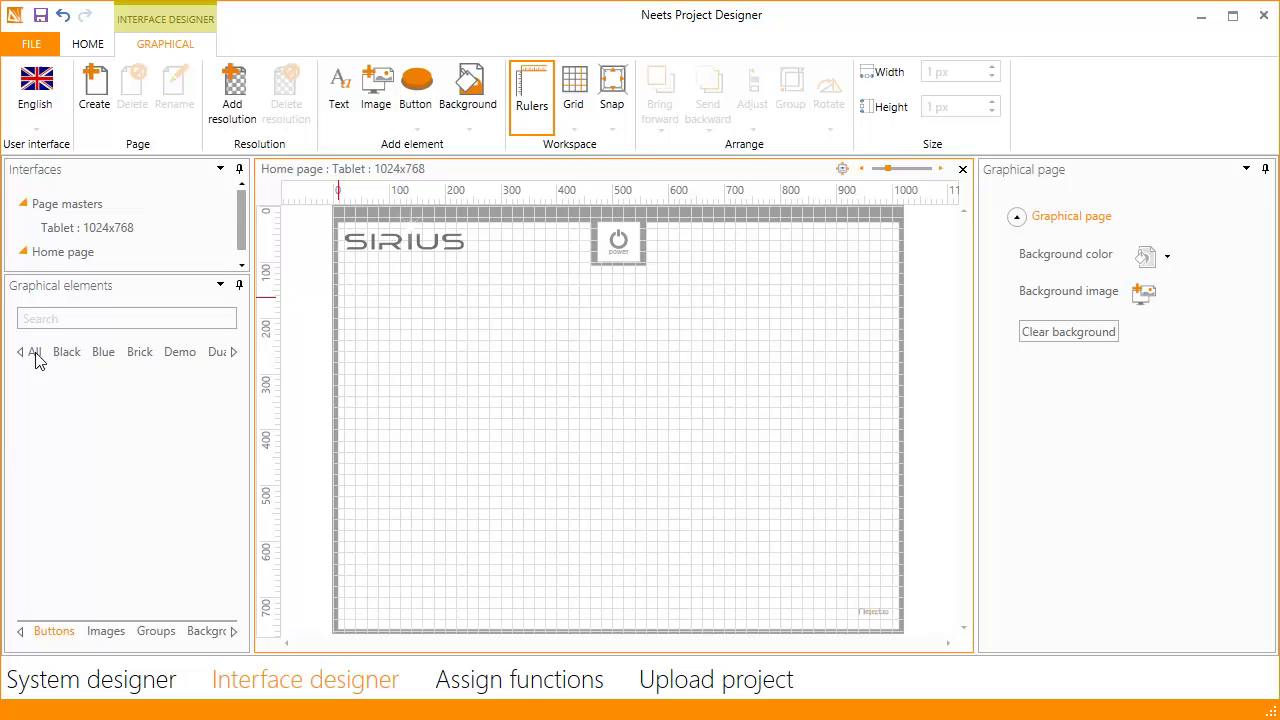
left_click(236, 356)
left_click(236, 356)
left_click(236, 356)
left_click(236, 356)
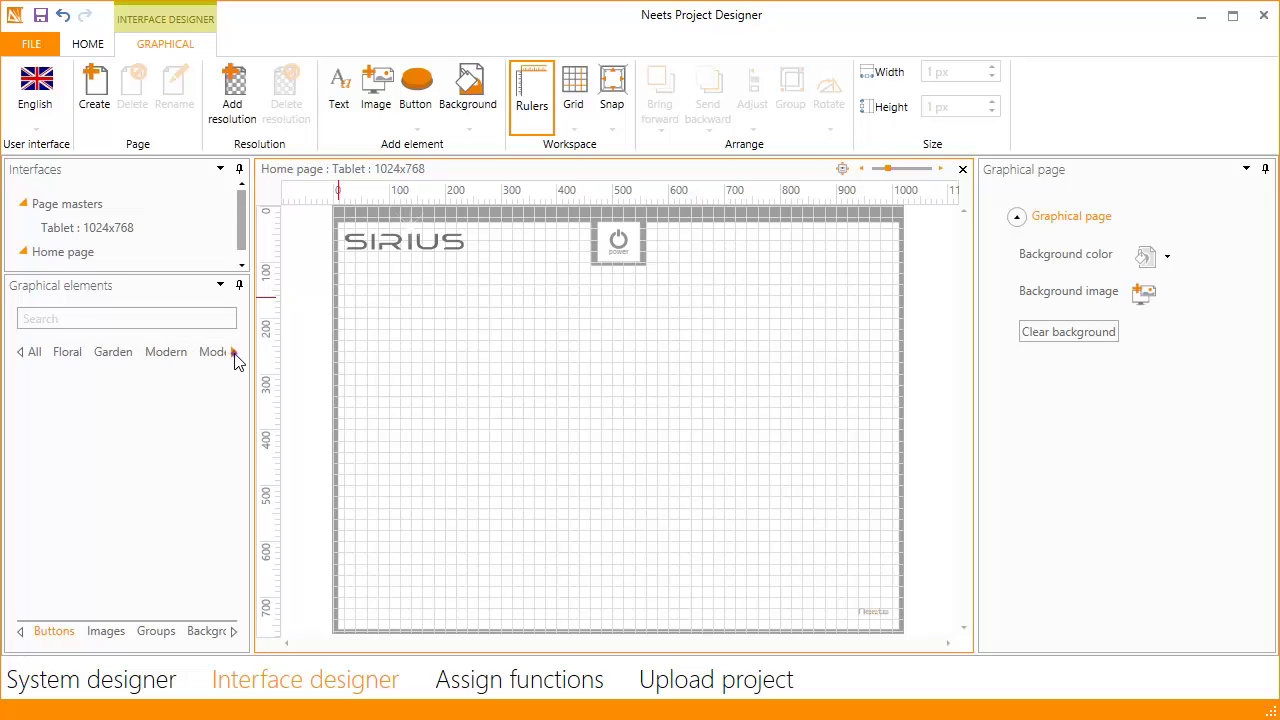
left_click(236, 356)
left_click(234, 355)
left_click(234, 355)
left_click(234, 355)
left_click(234, 355)
left_click(234, 355)
left_click(234, 355)
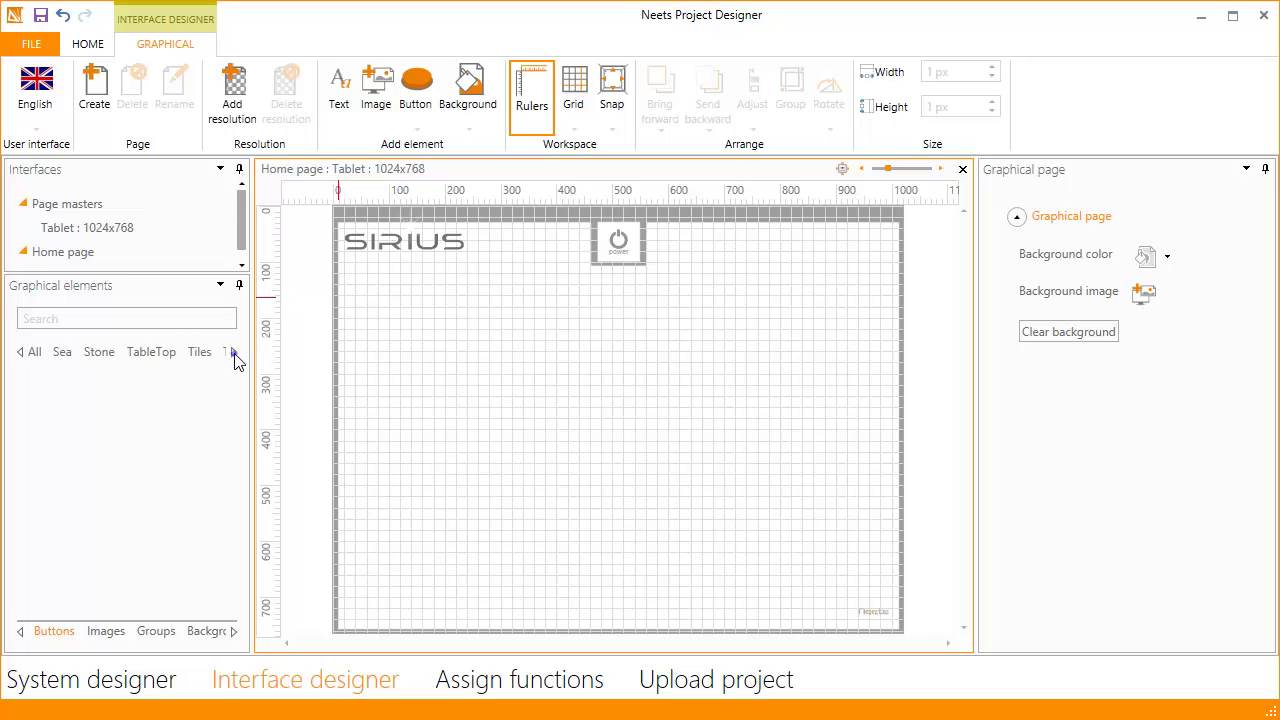
Filter to TableTop and place VGA and HDMI buttons on the home page, HDMI slightly lower-right.
left_click(163, 354)
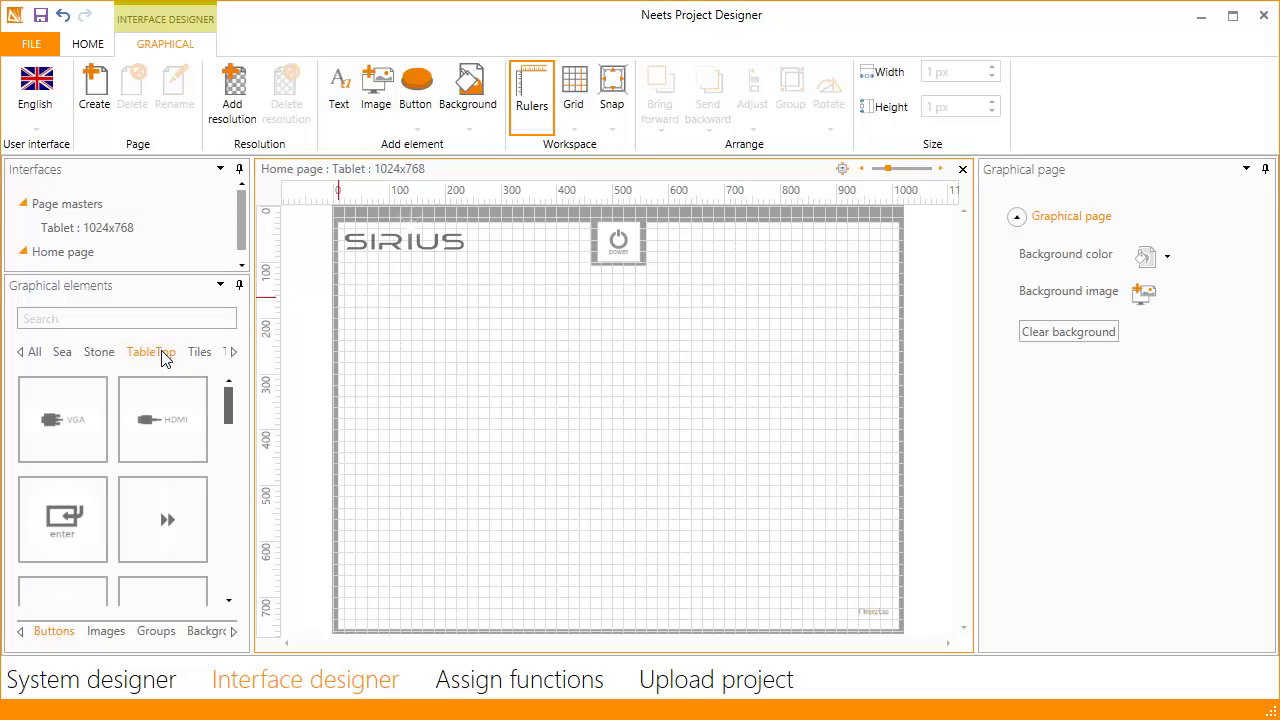
mouse_move(66, 430)
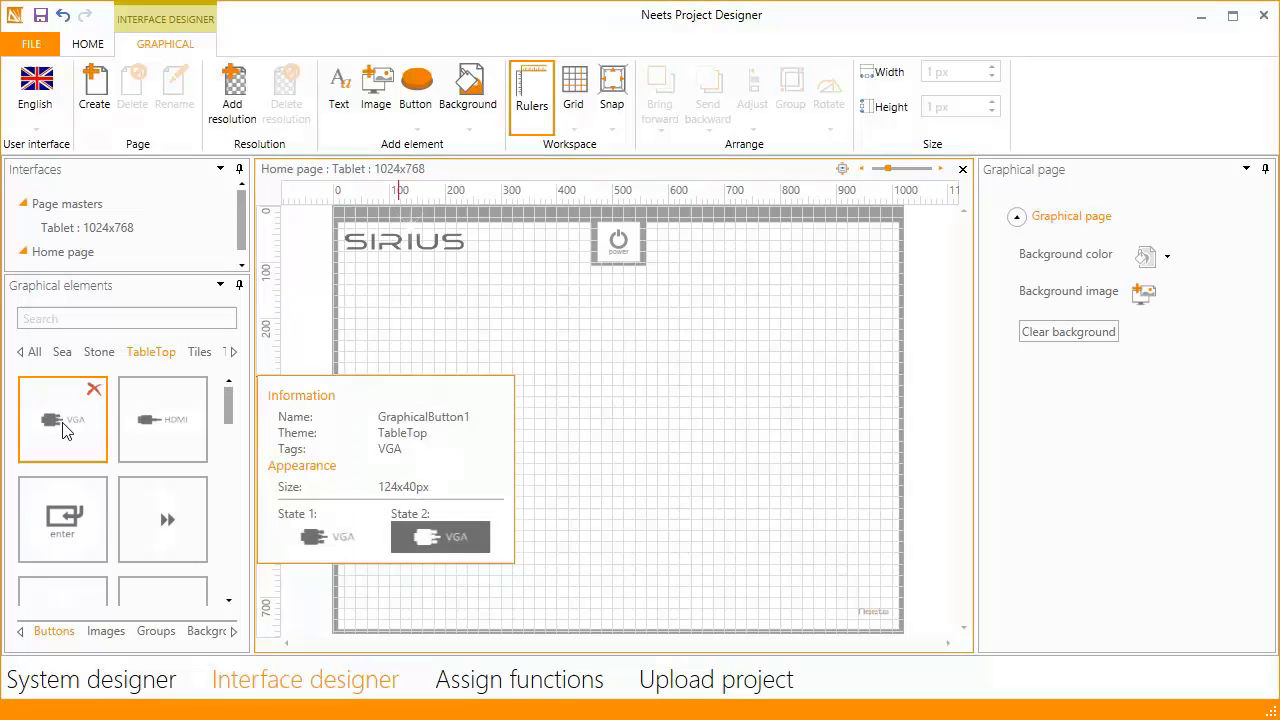
left_click_drag(63, 428, 660, 345)
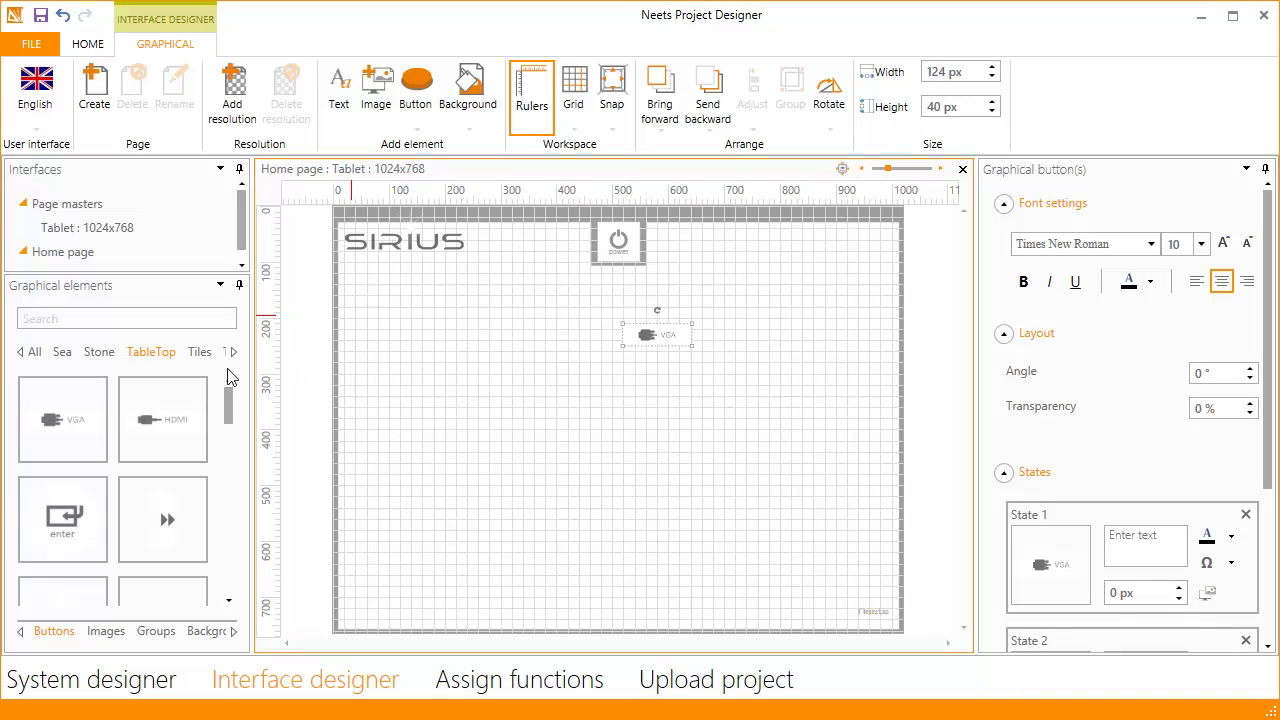
left_click_drag(167, 415, 748, 379)
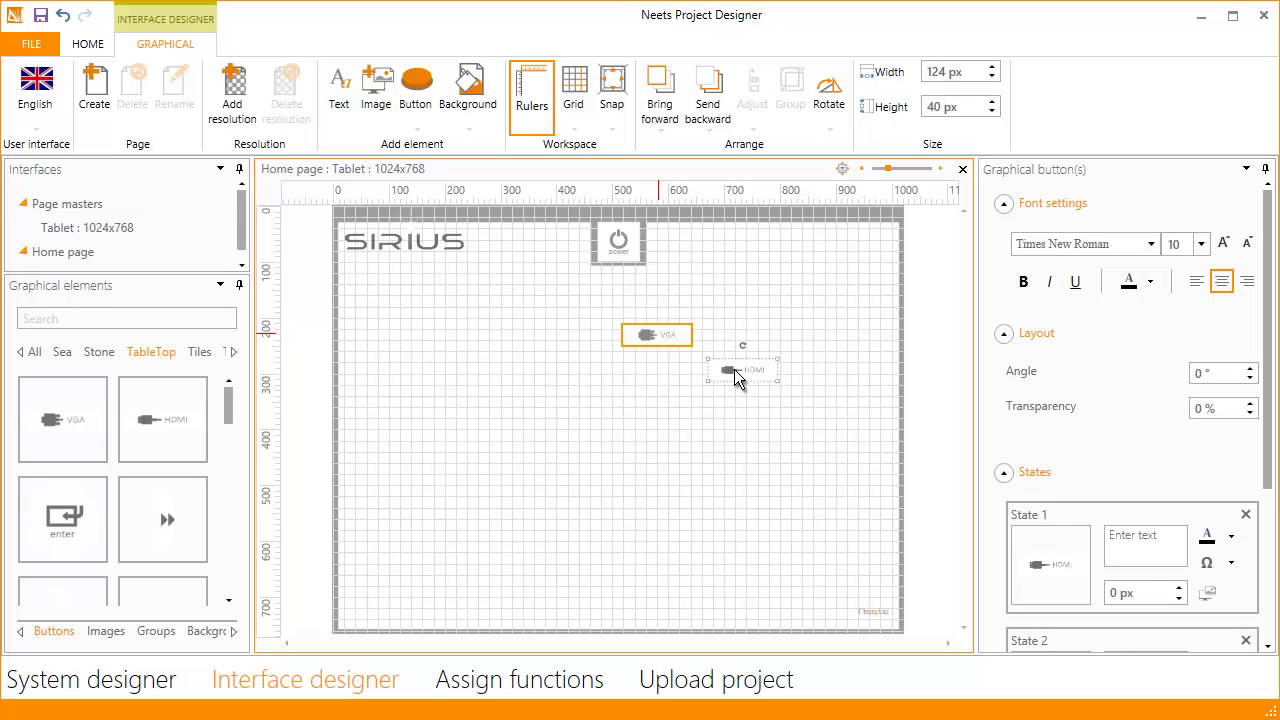
left_click(658, 337)
Select both VGA and HDMI buttons, align them on their middles, and group them.
left_click(745, 372, "ctrl")
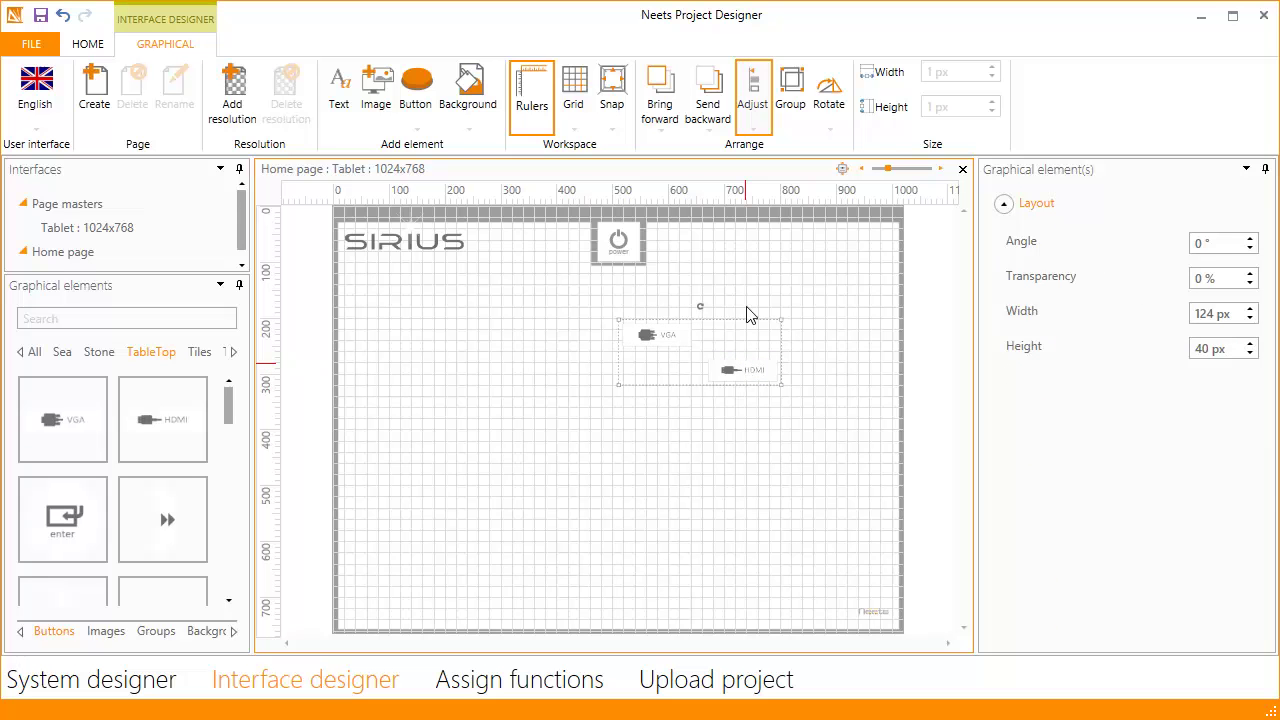
left_click(747, 105)
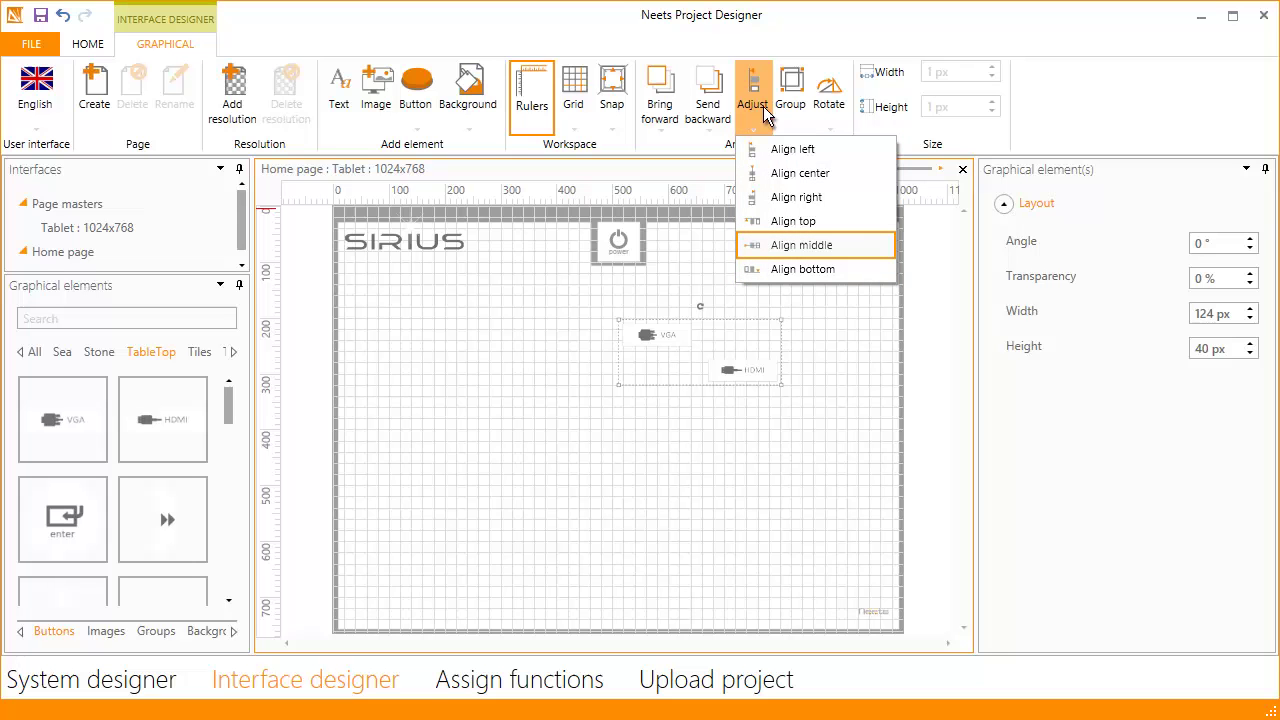
left_click(832, 244)
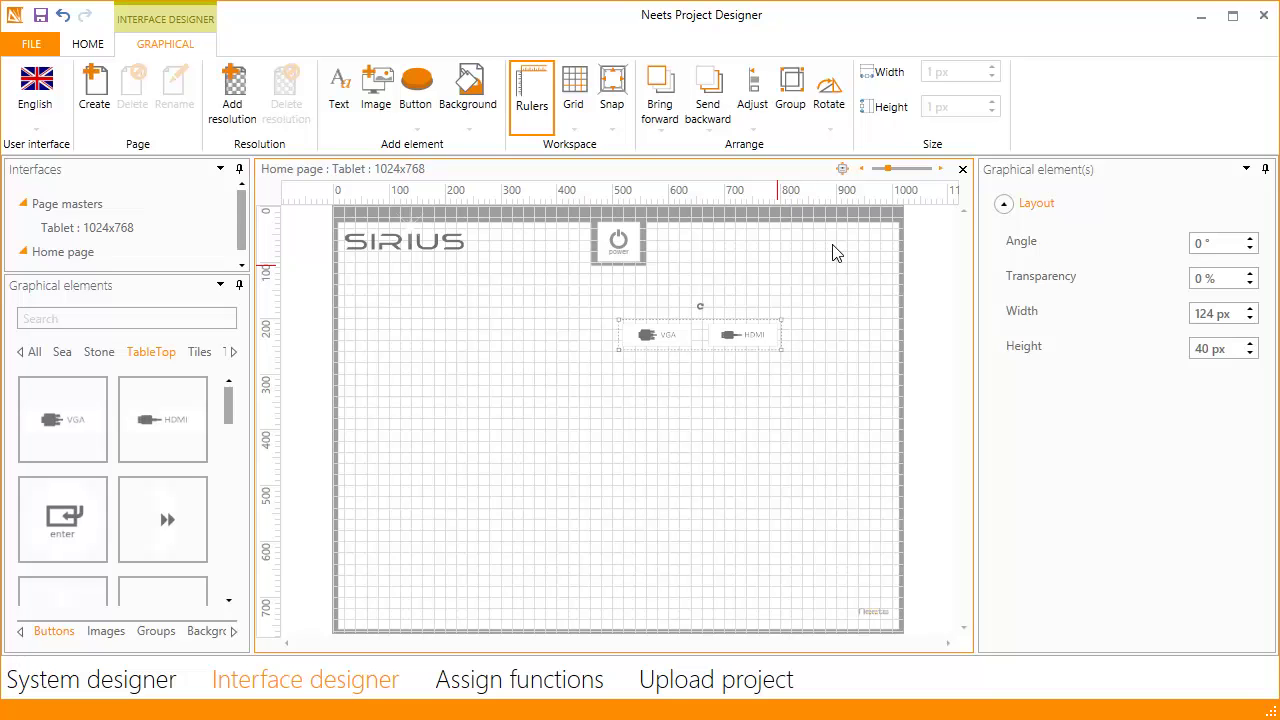
left_click(792, 100)
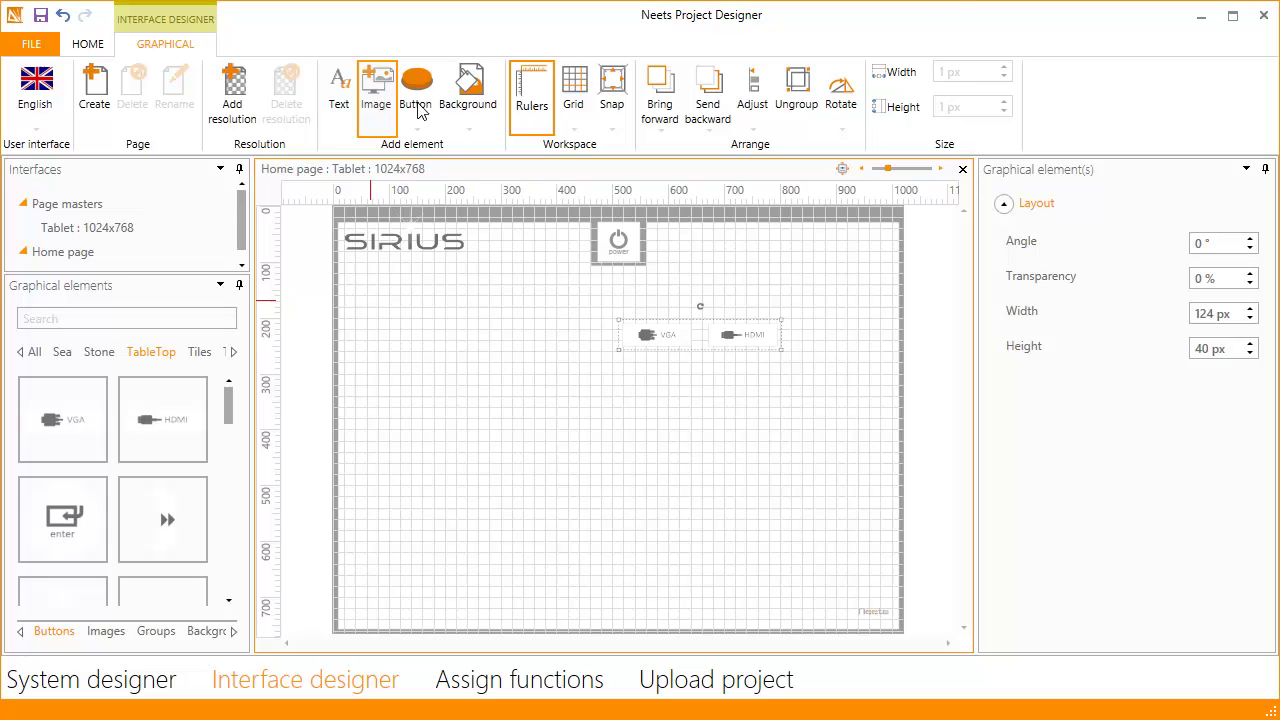
Insert Table.png at the page centre and send it to the back behind the buttons.
left_click(372, 114)
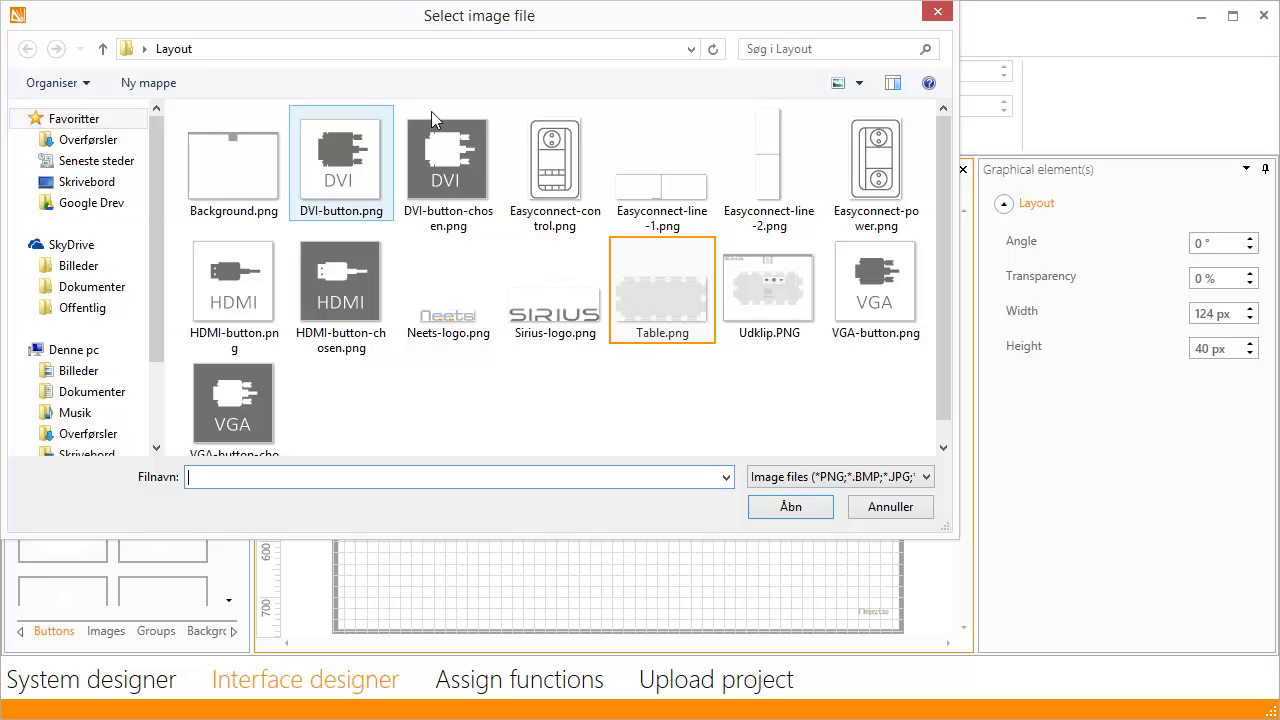
left_click(687, 300)
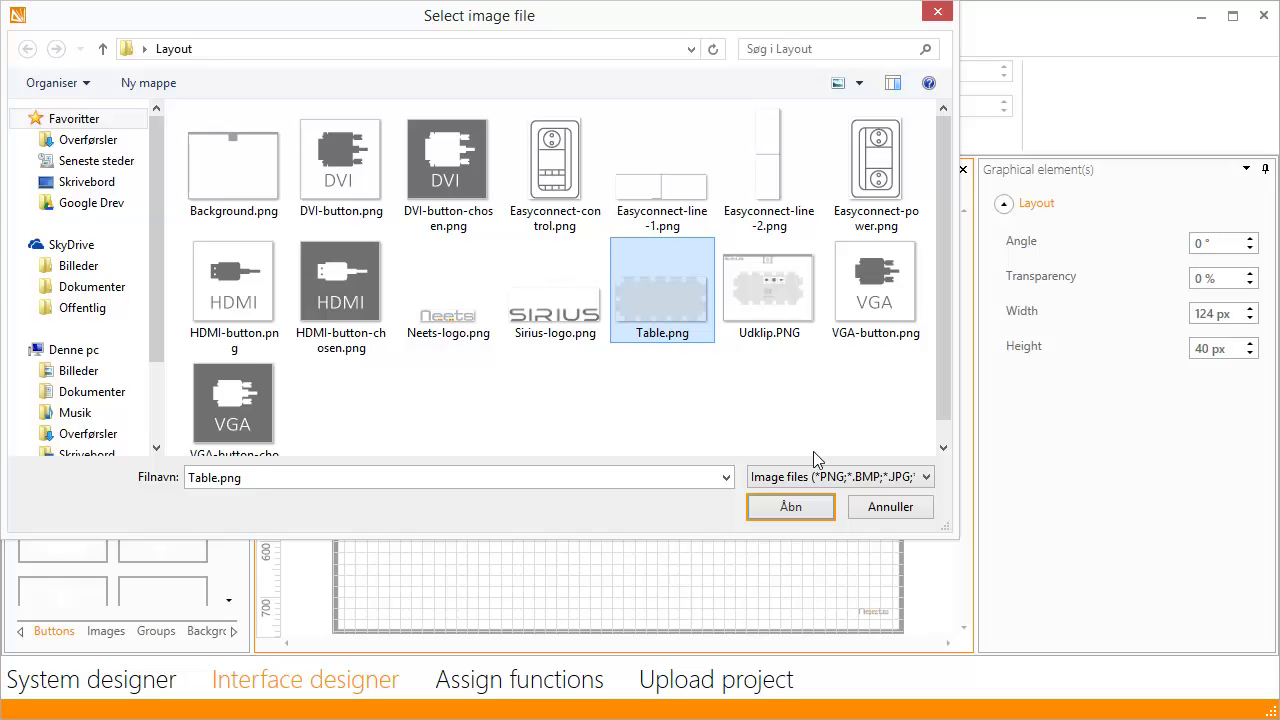
left_click(817, 514)
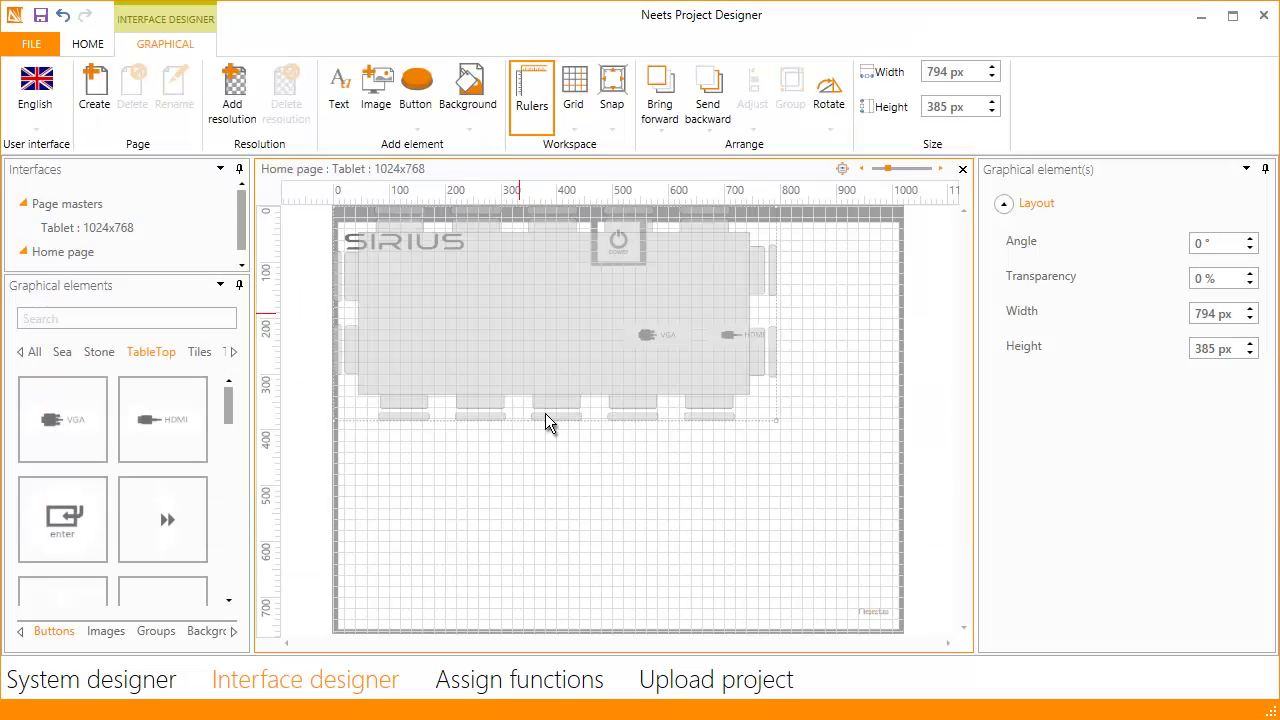
left_click_drag(519, 313, 586, 393)
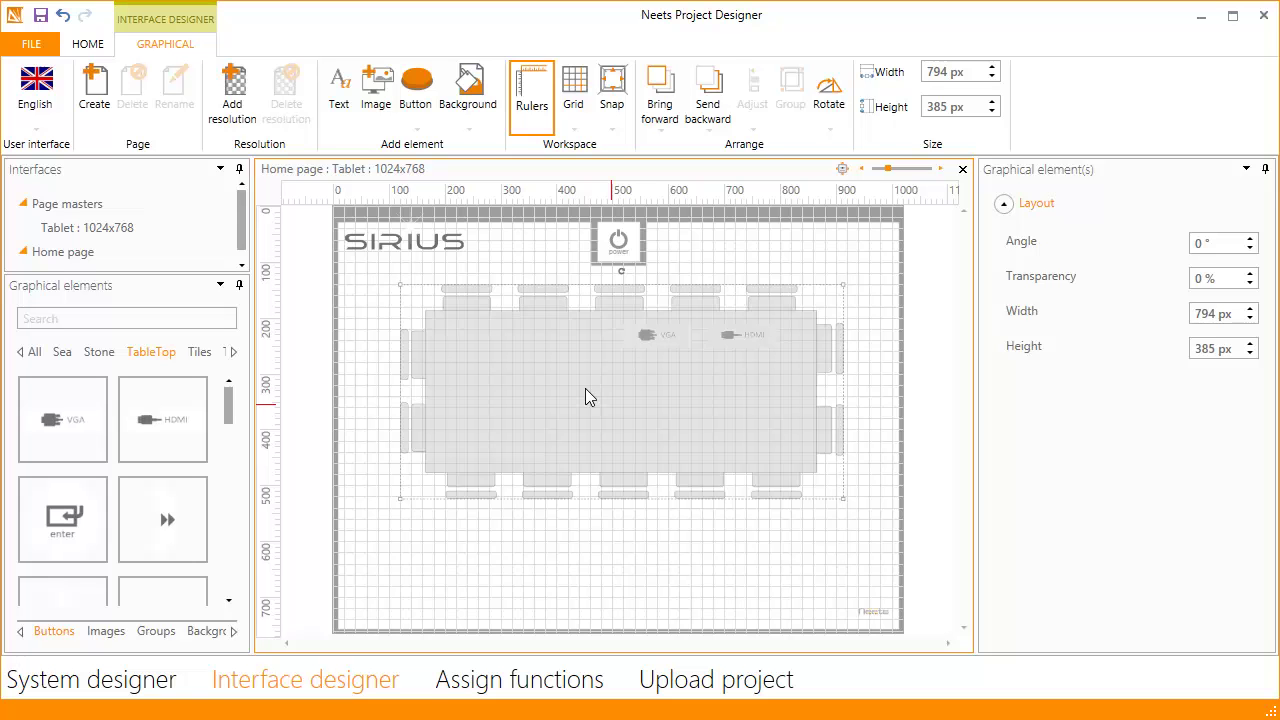
key("ctrl+minus")
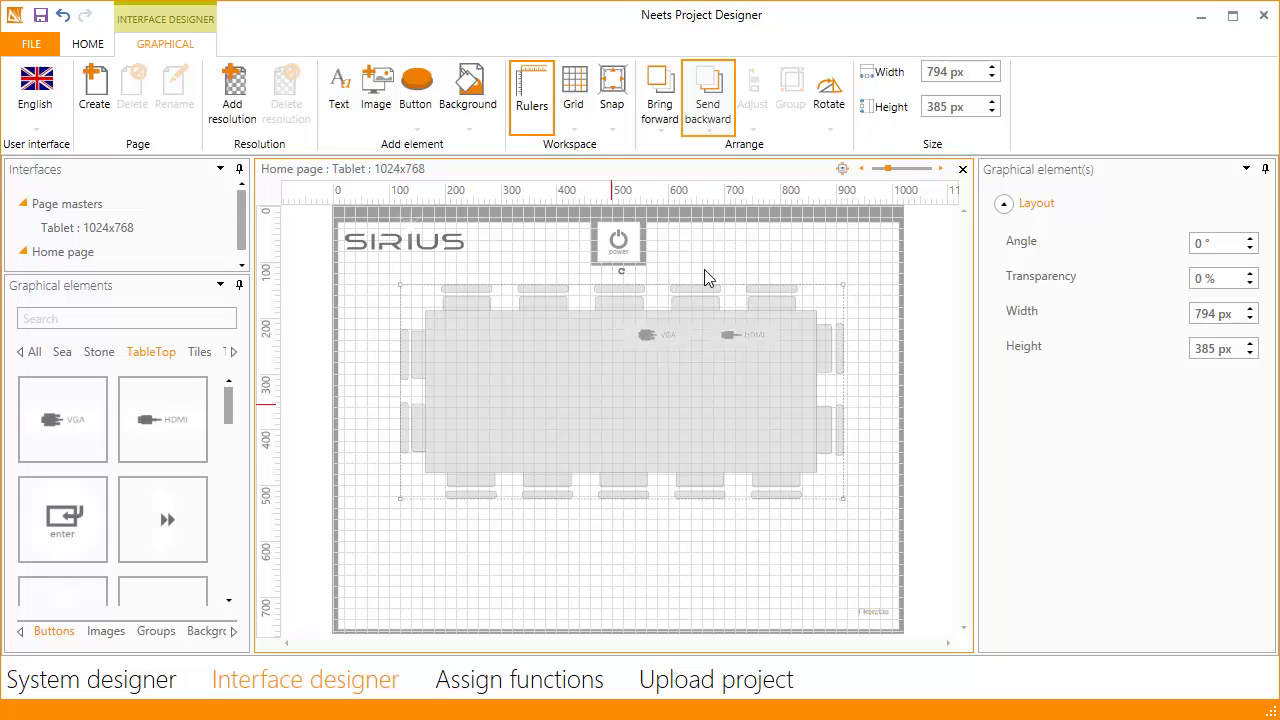
left_click(722, 103)
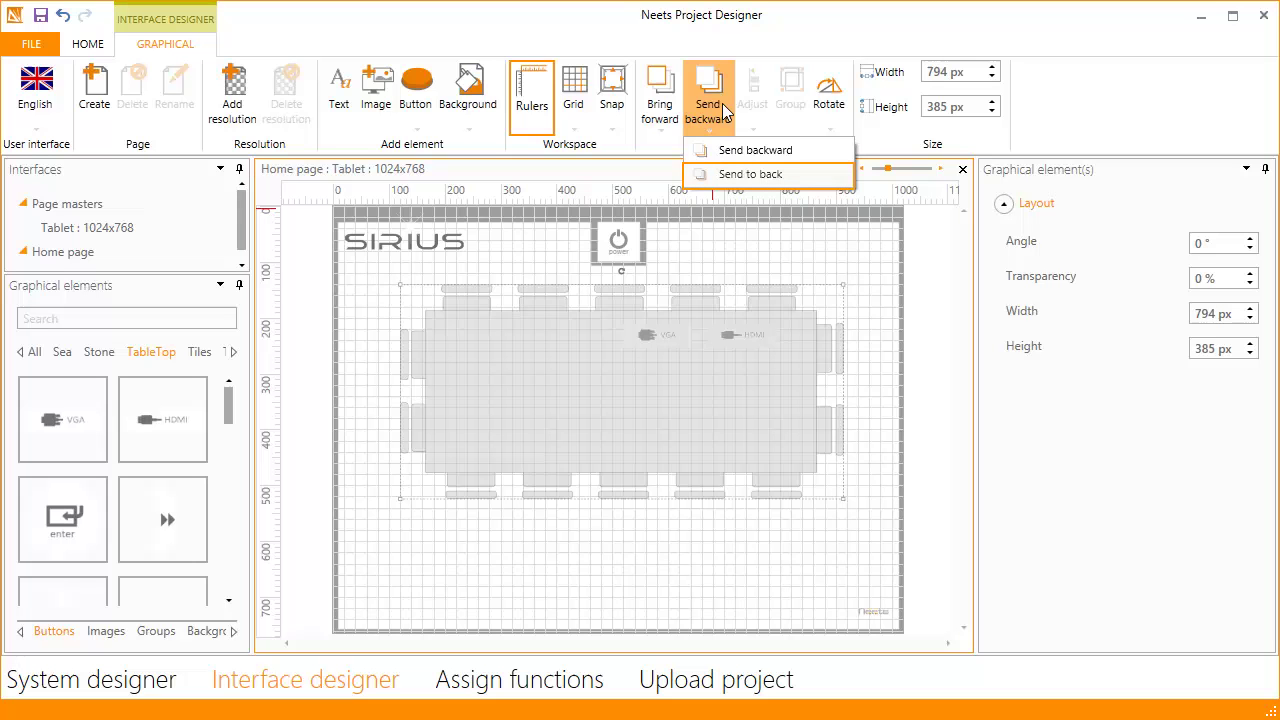
left_click(731, 175)
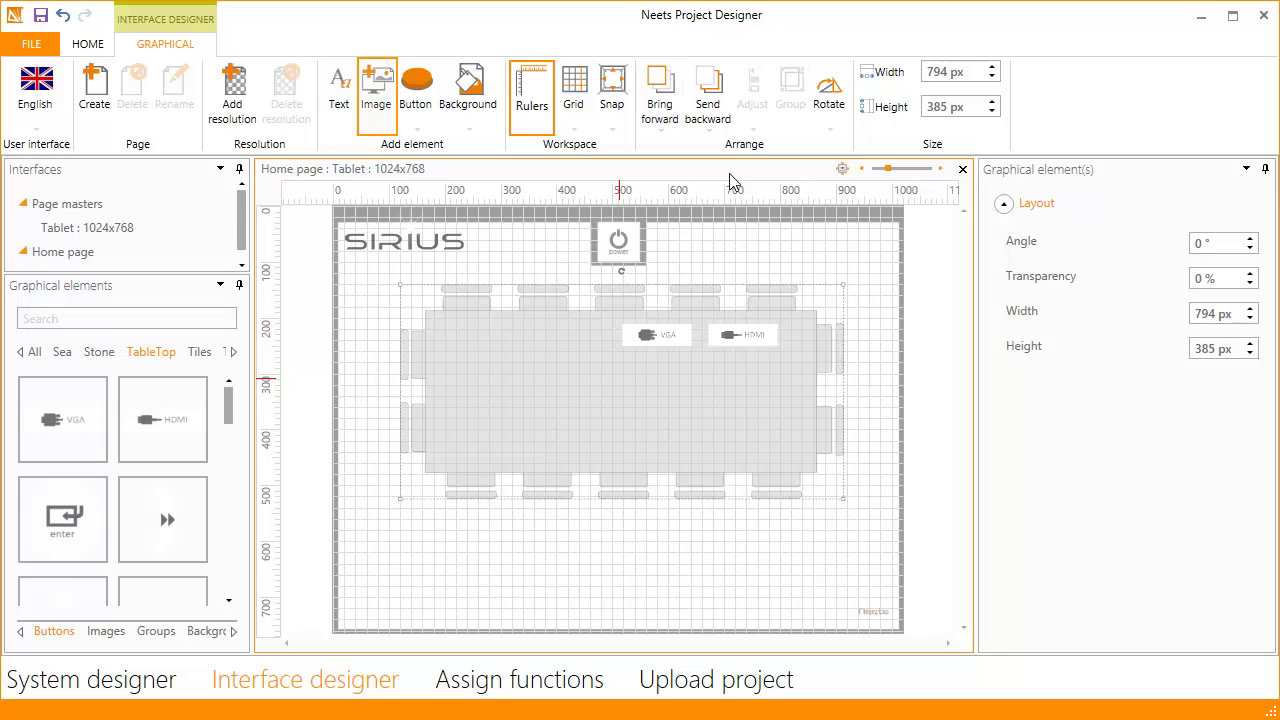
Insert Easyconnect-control.png at the table's centre and rotate it 90° left.
left_click(375, 100)
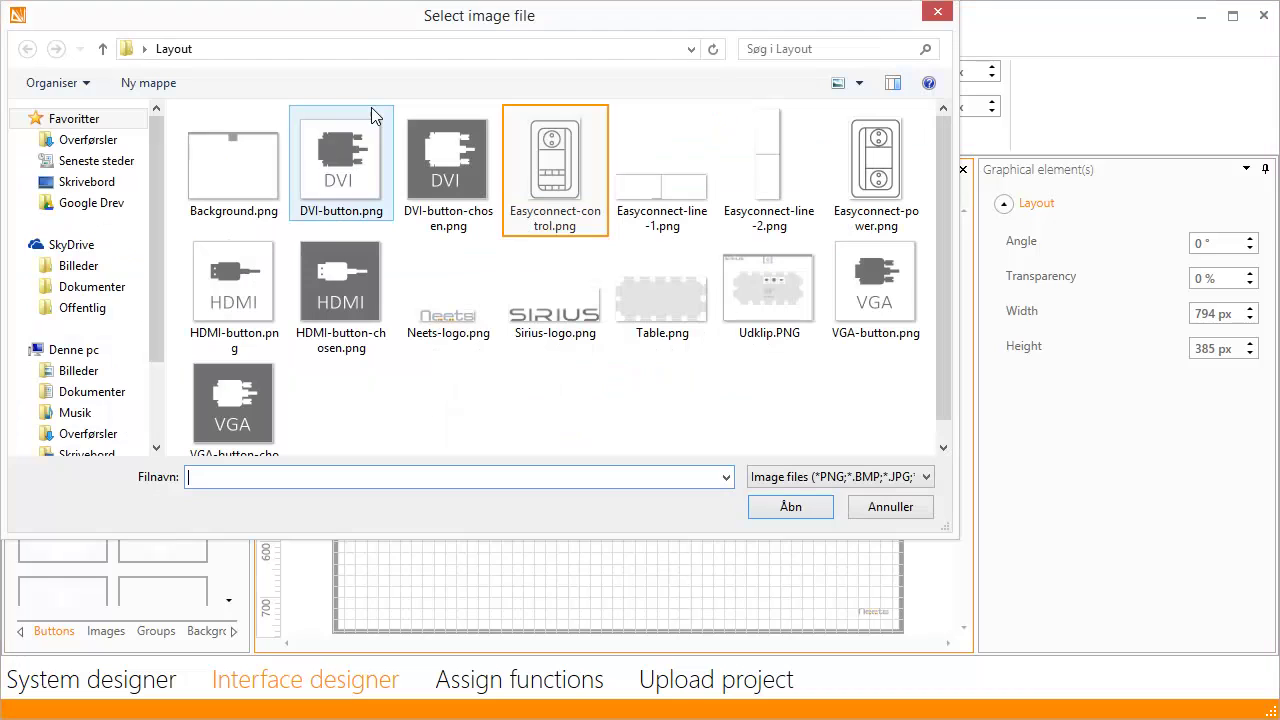
left_click(570, 156)
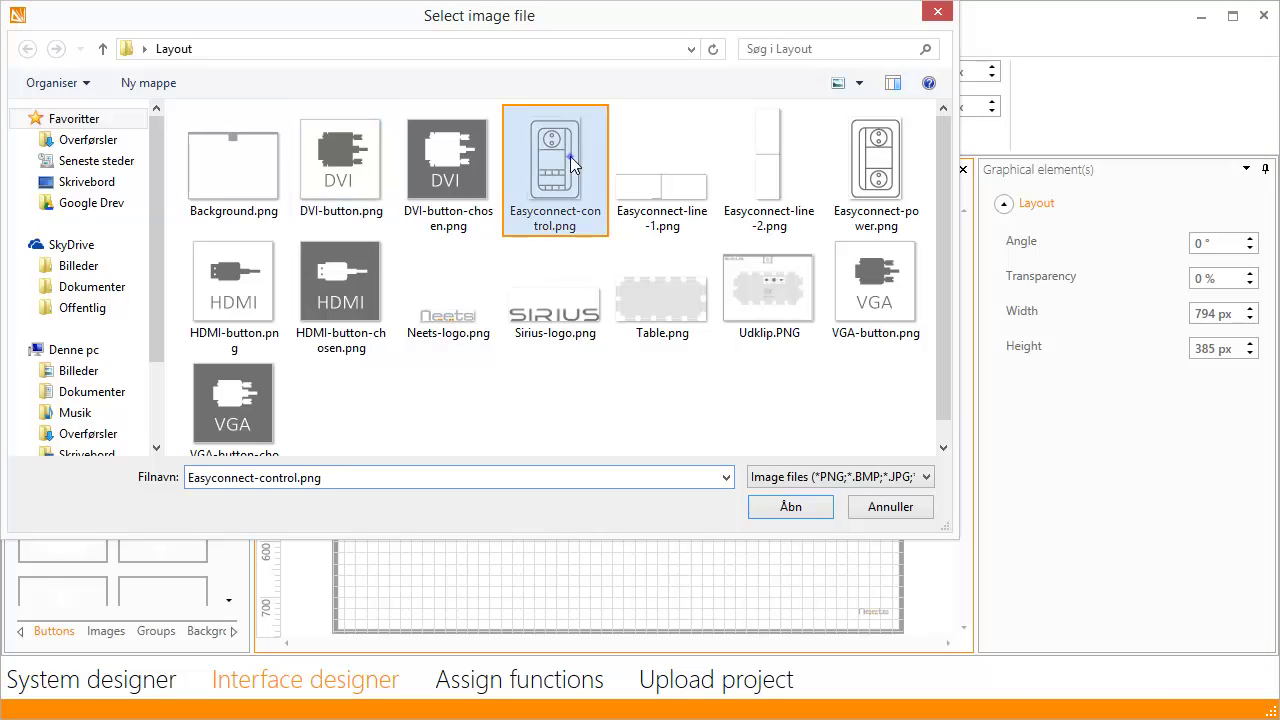
left_click(822, 509)
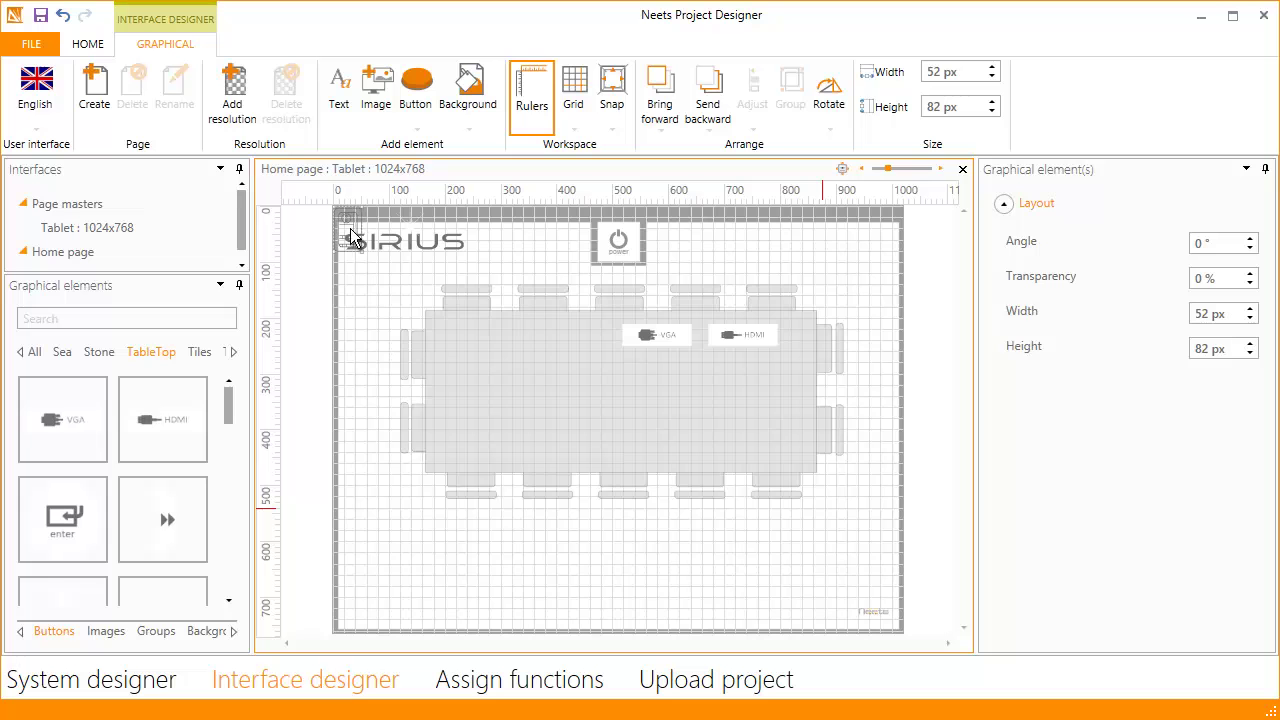
left_click_drag(350, 228, 628, 418)
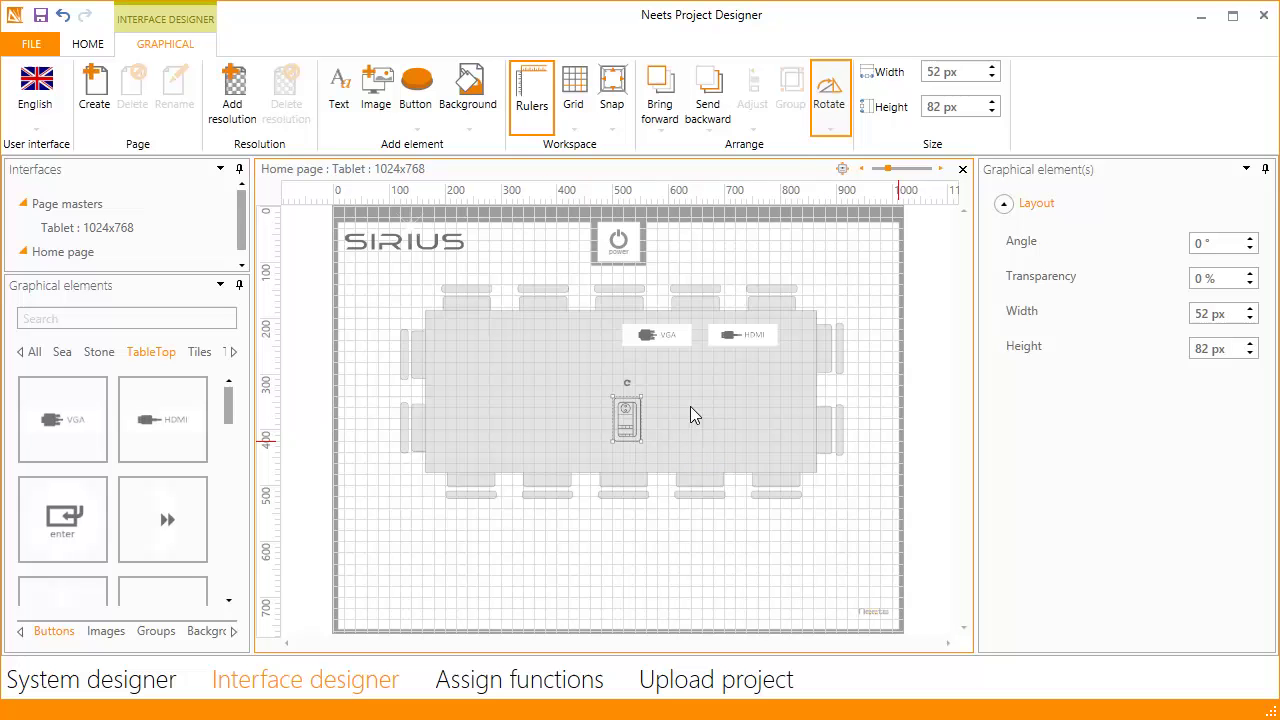
left_click(829, 97)
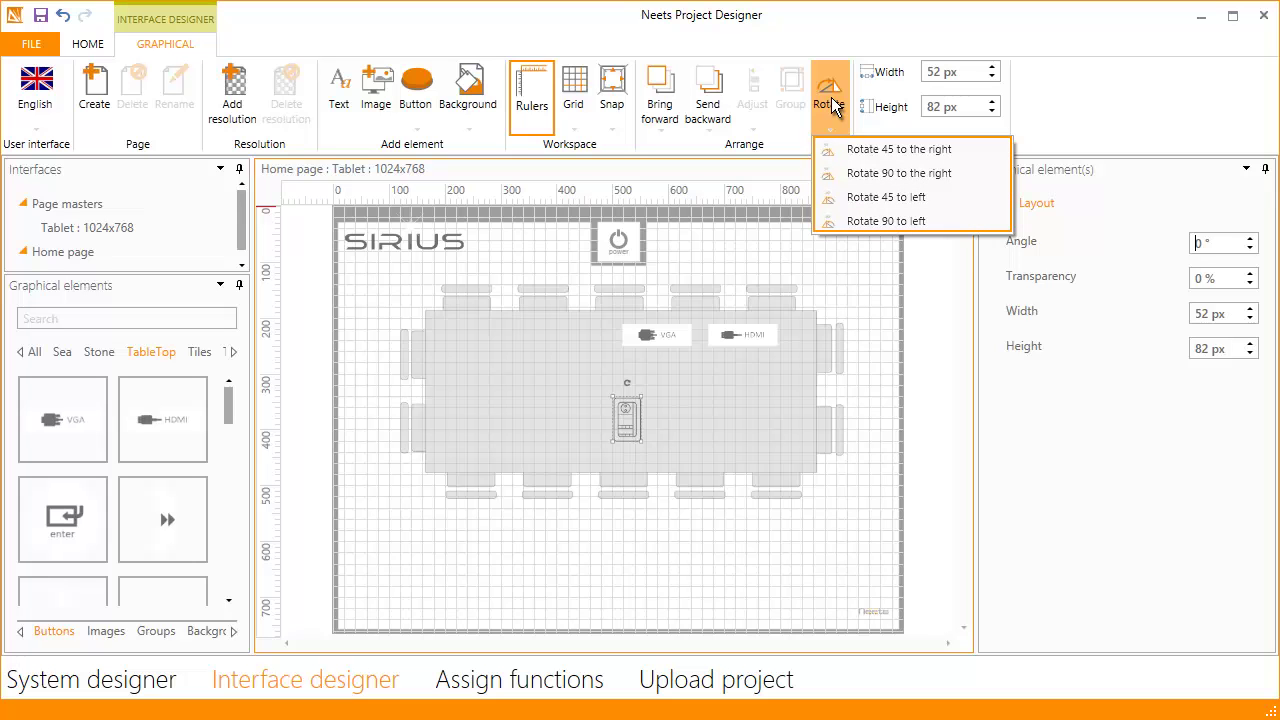
key("Up")
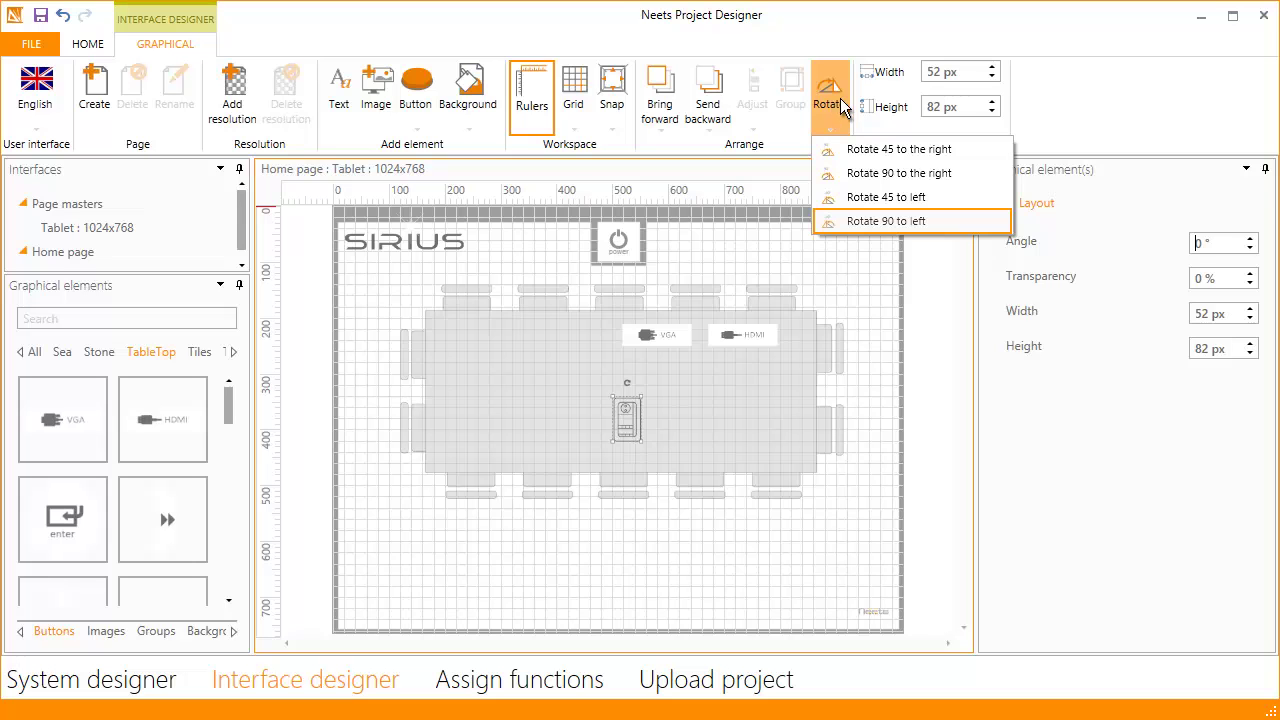
left_click(871, 214)
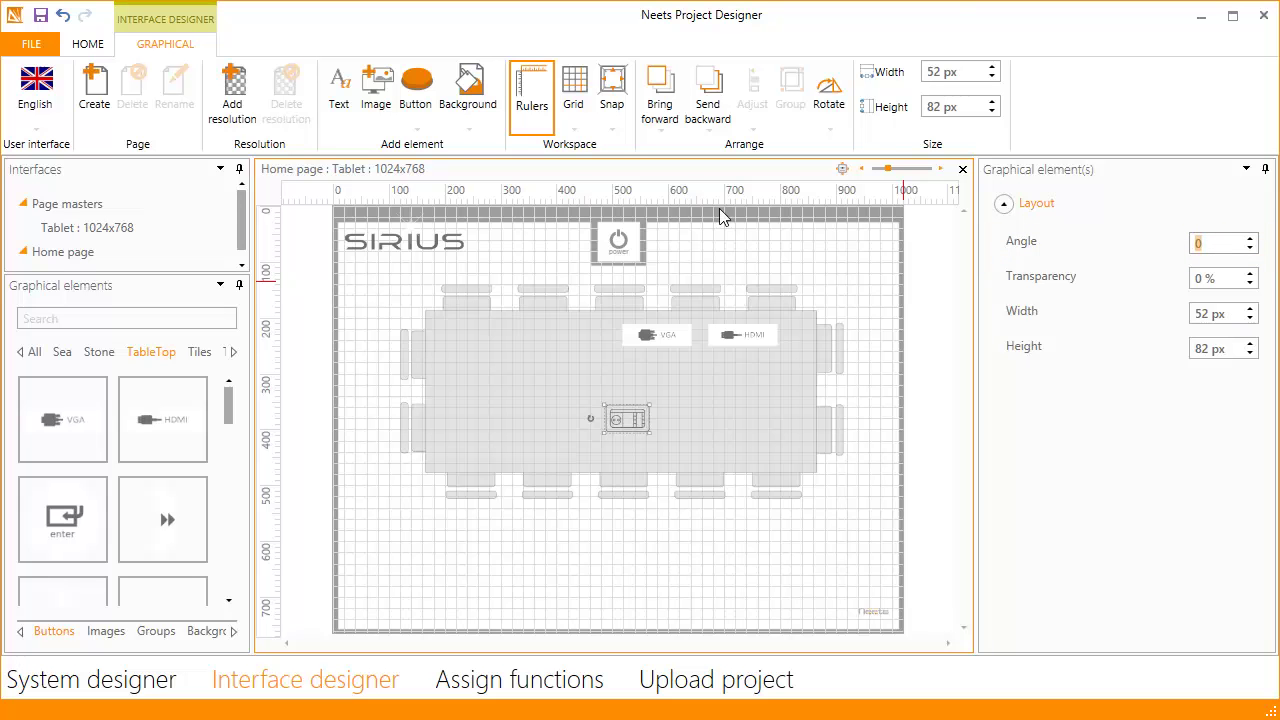
Insert the 252 × 72 px Easyconnect-line-1.png image and place it at the table centre.
left_click(376, 95)
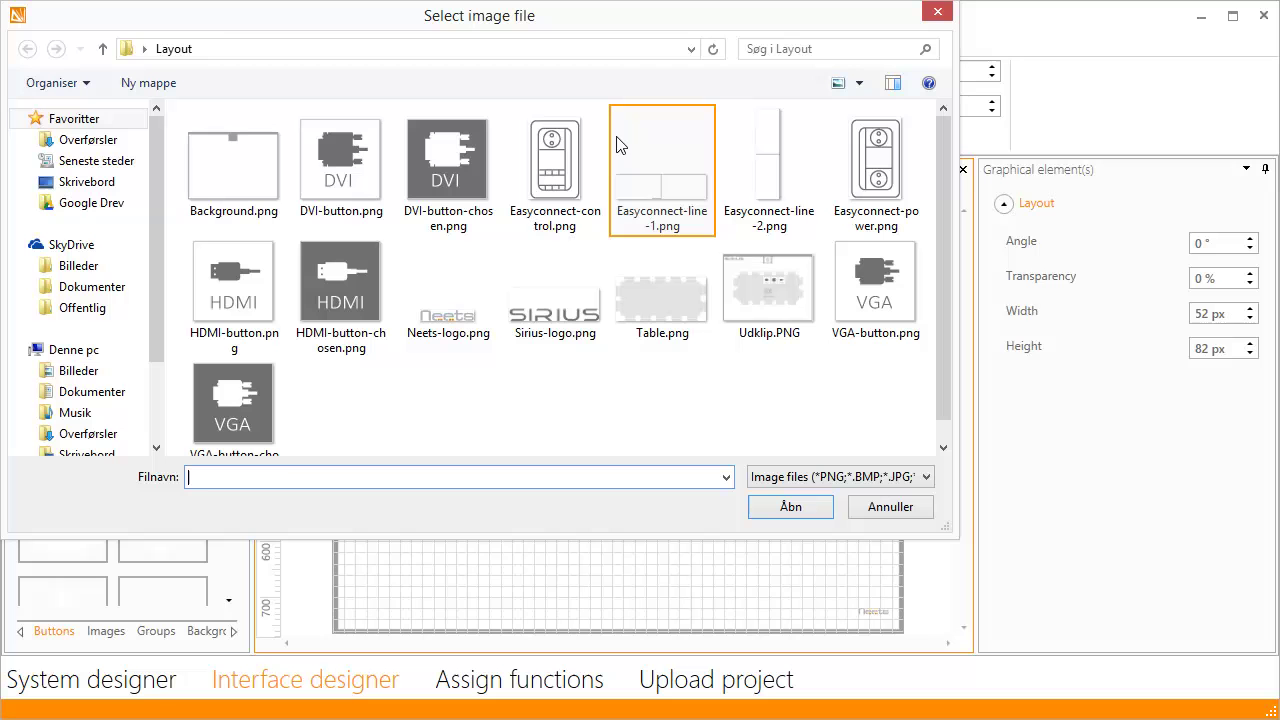
left_click(650, 184)
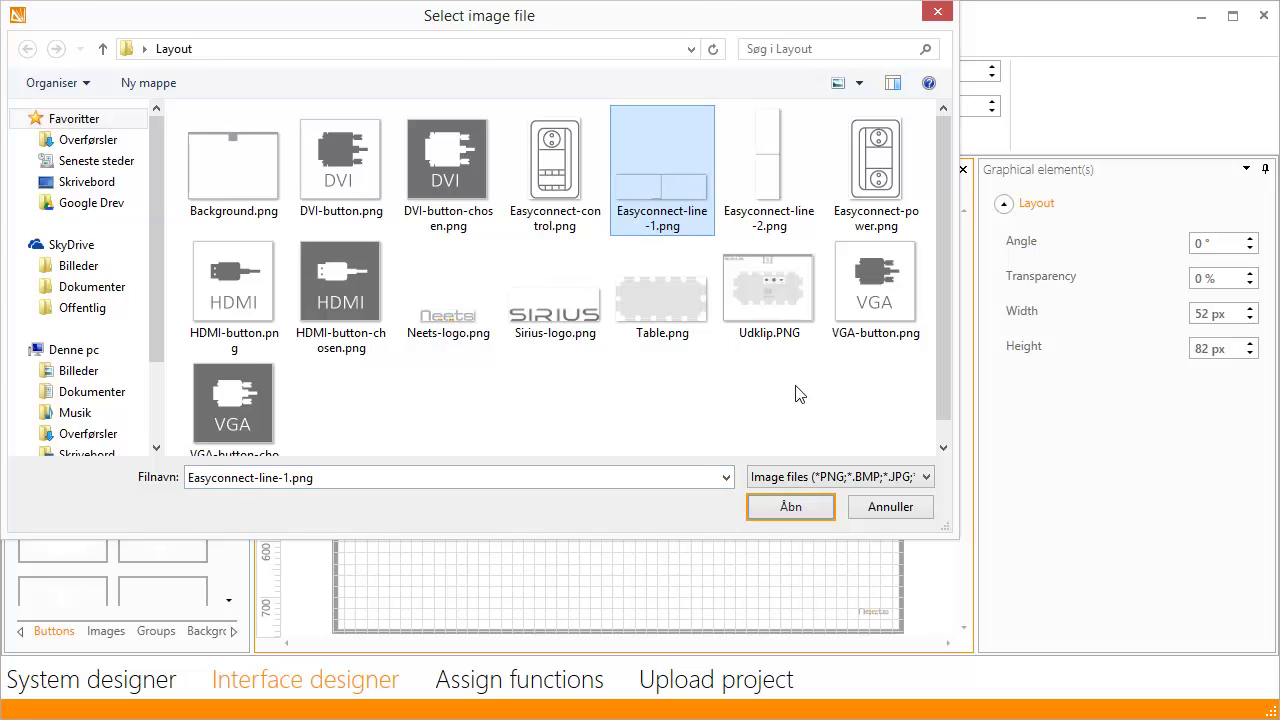
left_click(806, 508)
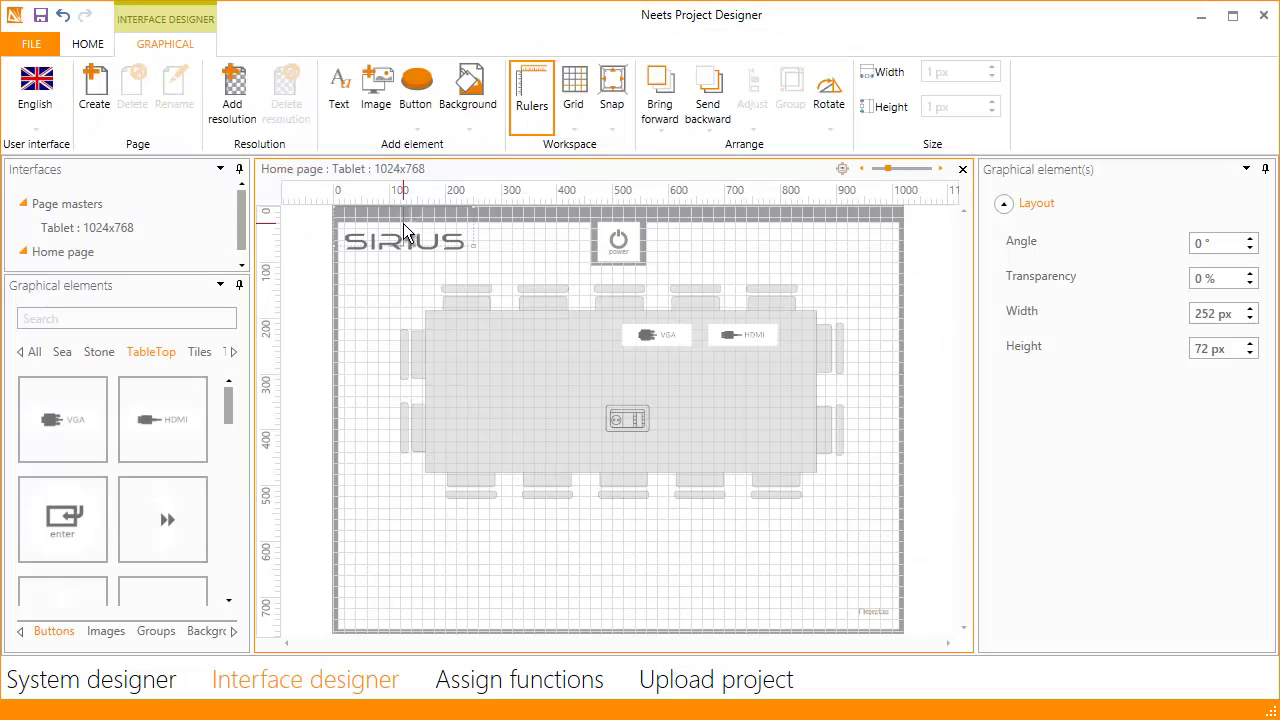
left_click_drag(403, 223, 671, 398)
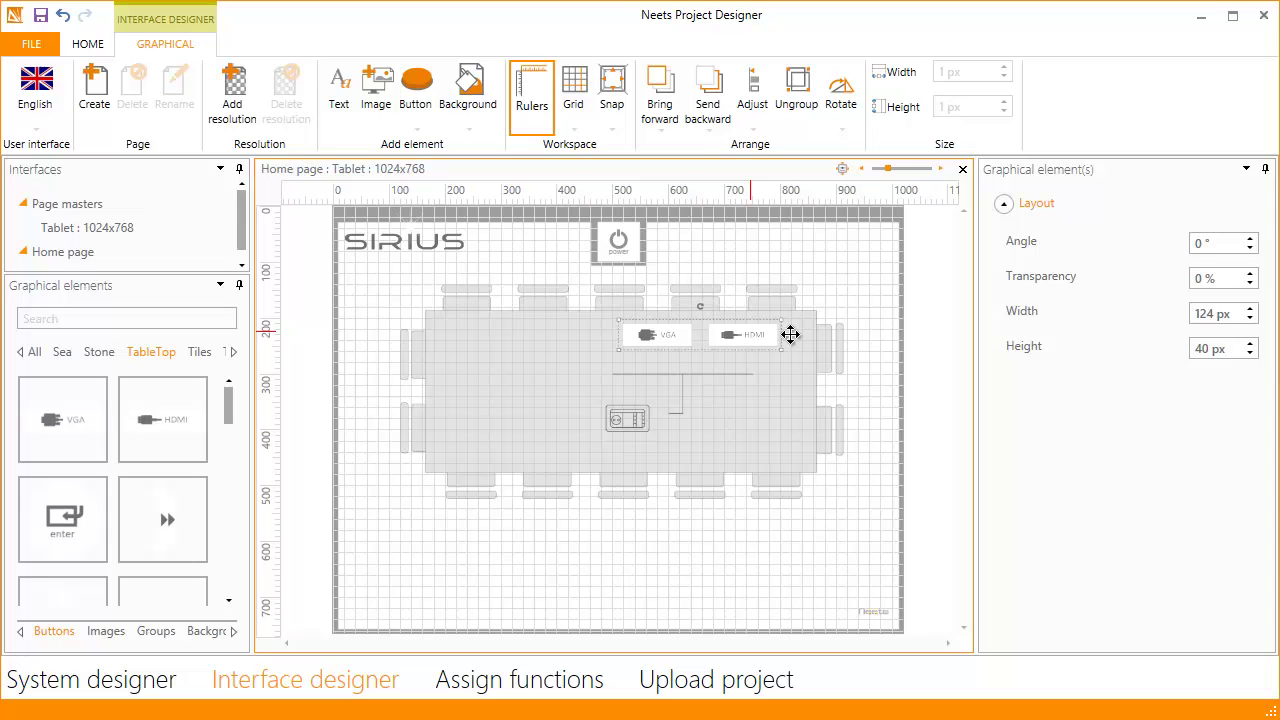
Move the grouped VGA/HDMI buttons down and left onto the upper end of the Easyconnect line.
left_click_drag(751, 333, 733, 350)
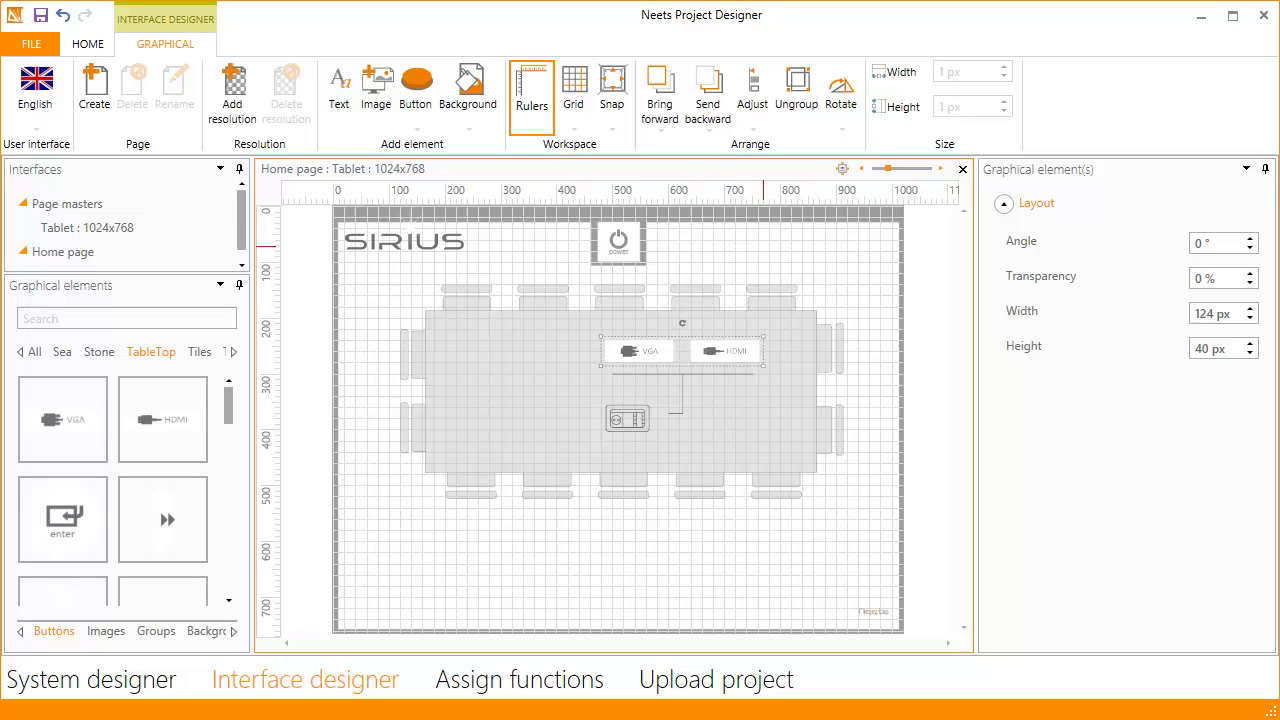